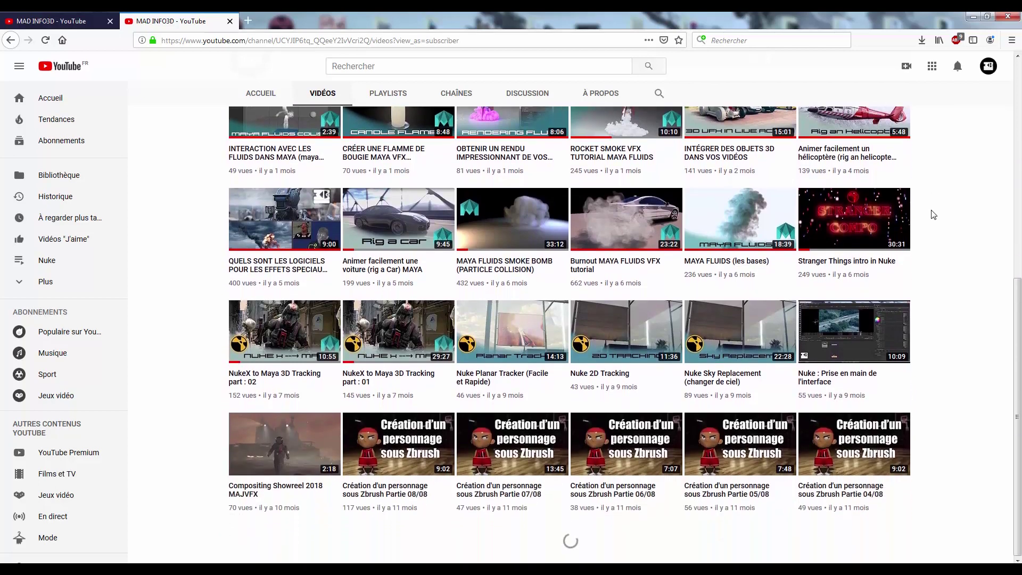
# Look through the PFTrack product page on The Pixel Farm website and play the PFTrack Overview video.
pyautogui.scroll(1, 932, 214)
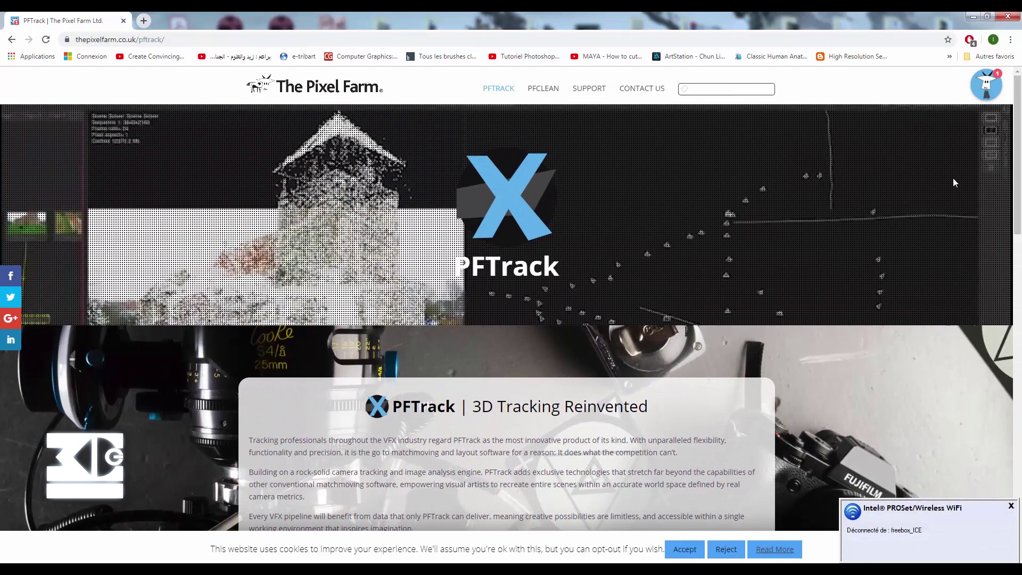
pyautogui.scroll(-2, 254, 243)
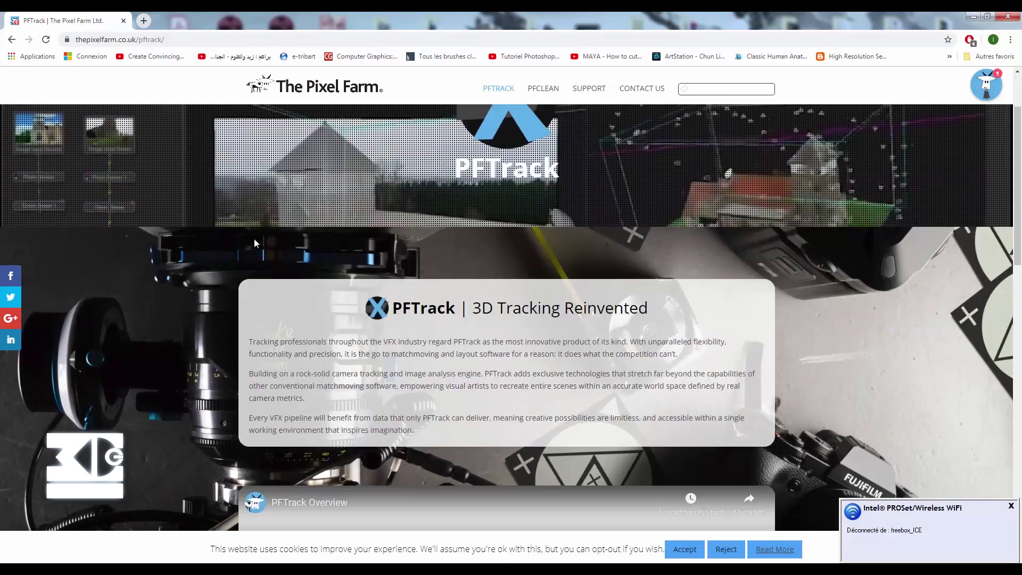
pyautogui.scroll(-7, 253, 243)
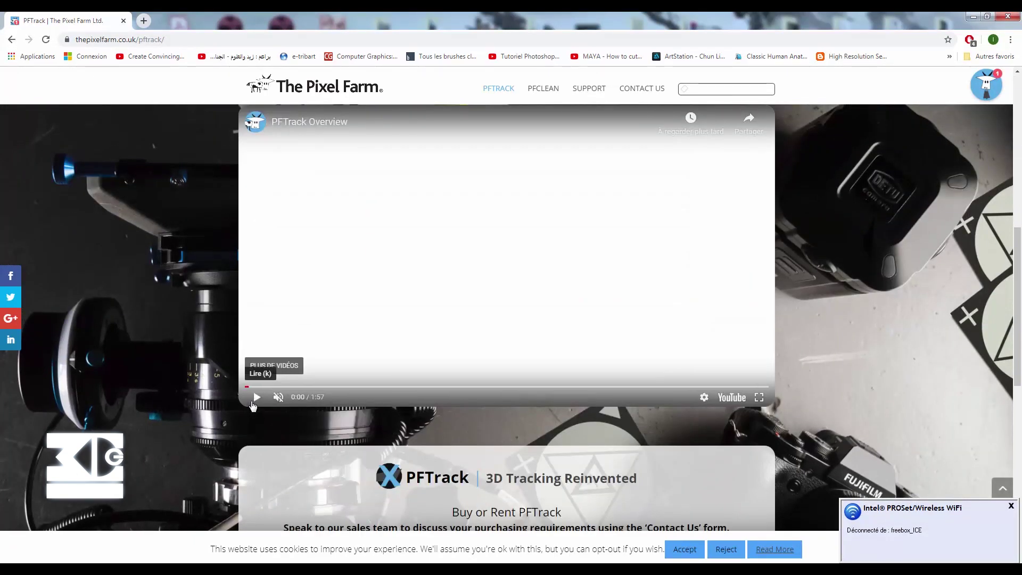
pyautogui.click(255, 398)
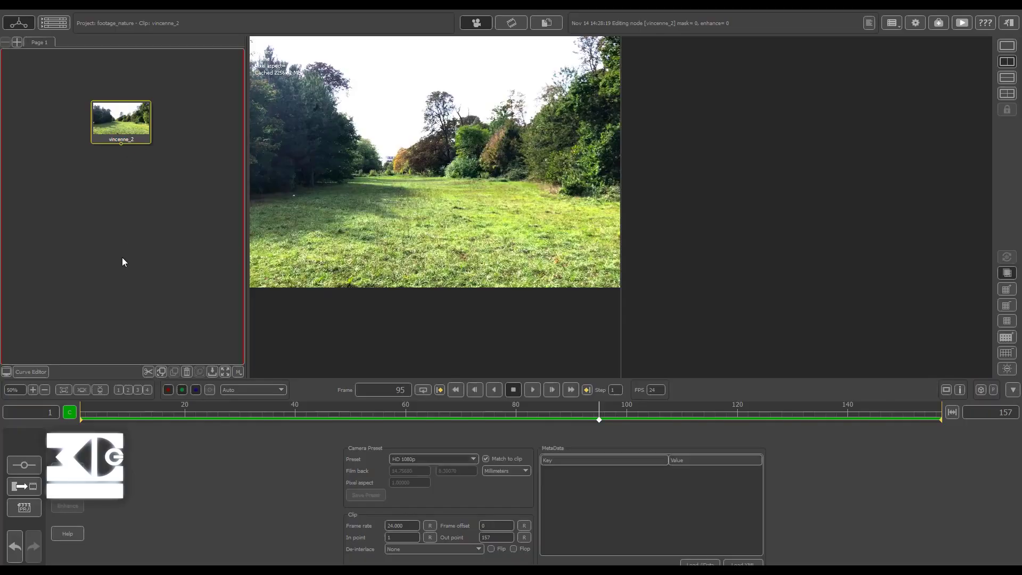
# Switch to PFTrack, look at the project's clips in the media bin, and collapse the Desktop folder in the file browser.
pyautogui.moveTo(115, 217); pyautogui.dragTo(127, 251, button='middle')
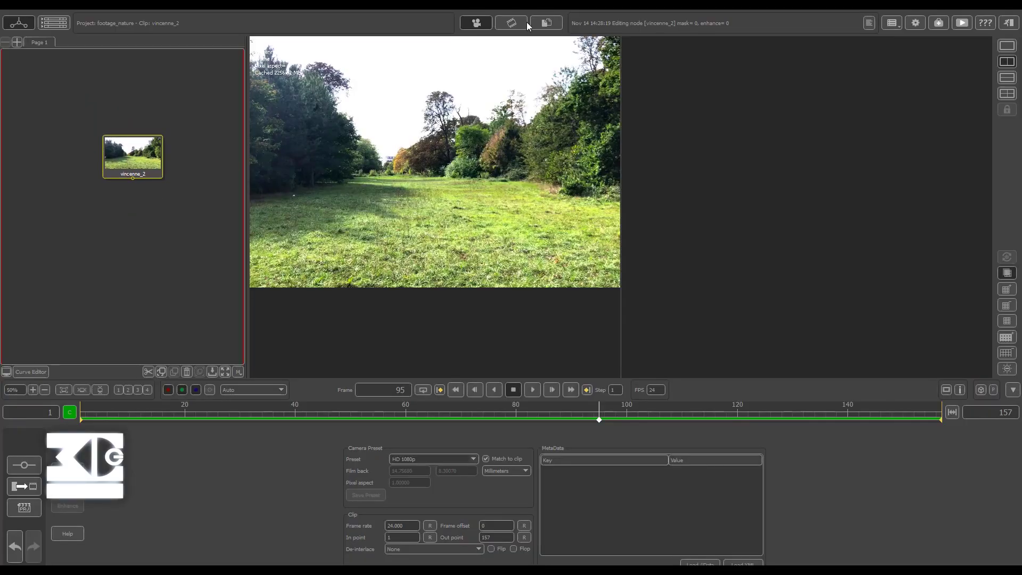
pyautogui.click(505, 24)
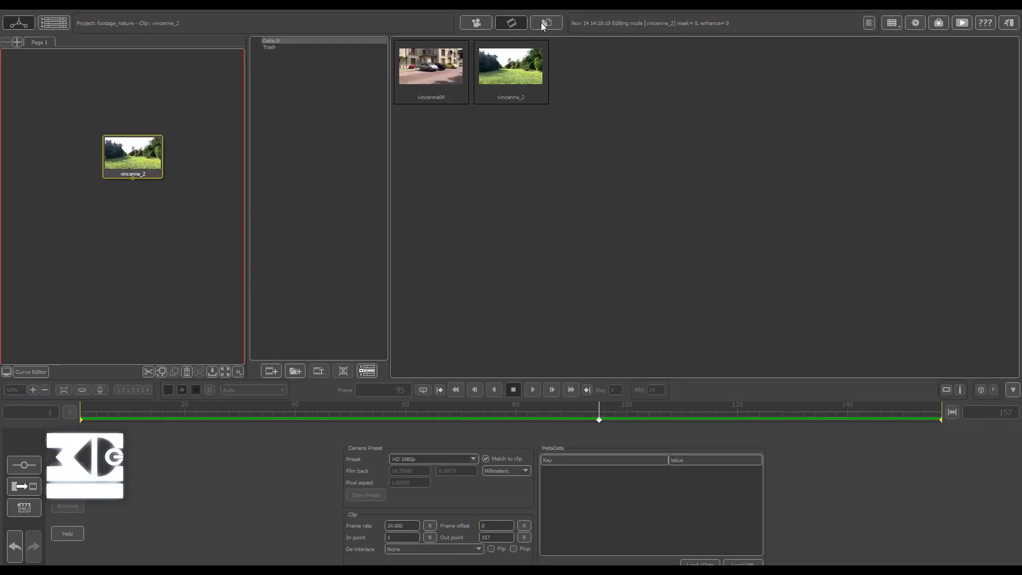
pyautogui.click(500, 24)
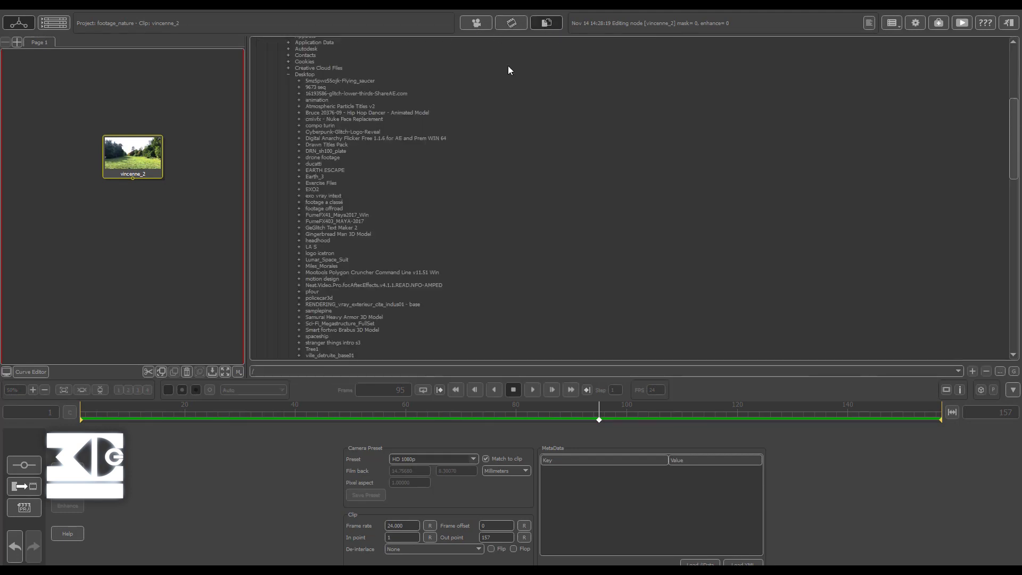
pyautogui.click(284, 74)
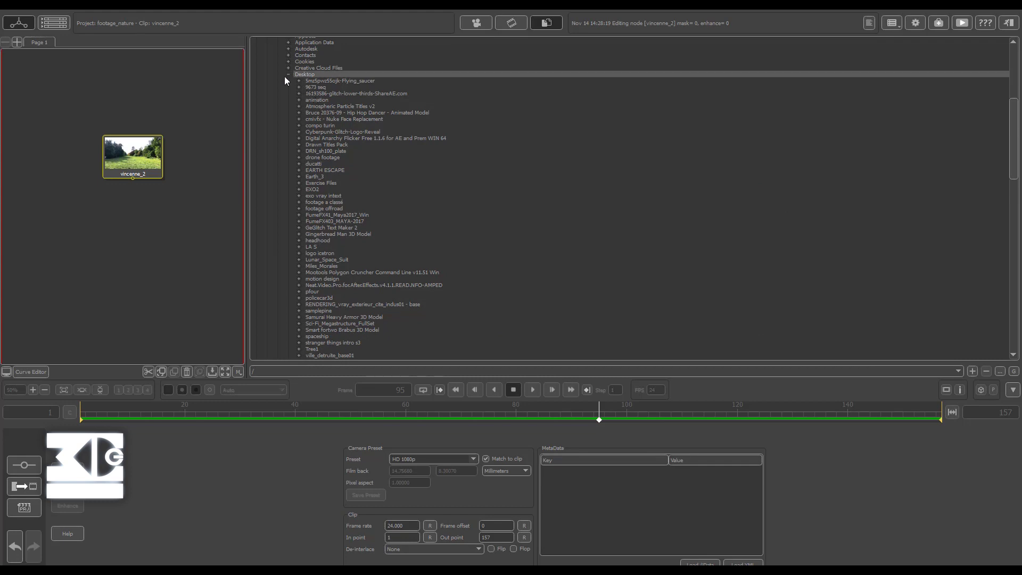
pyautogui.scroll(1, 298, 142)
pyautogui.scroll(-1, 346, 175)
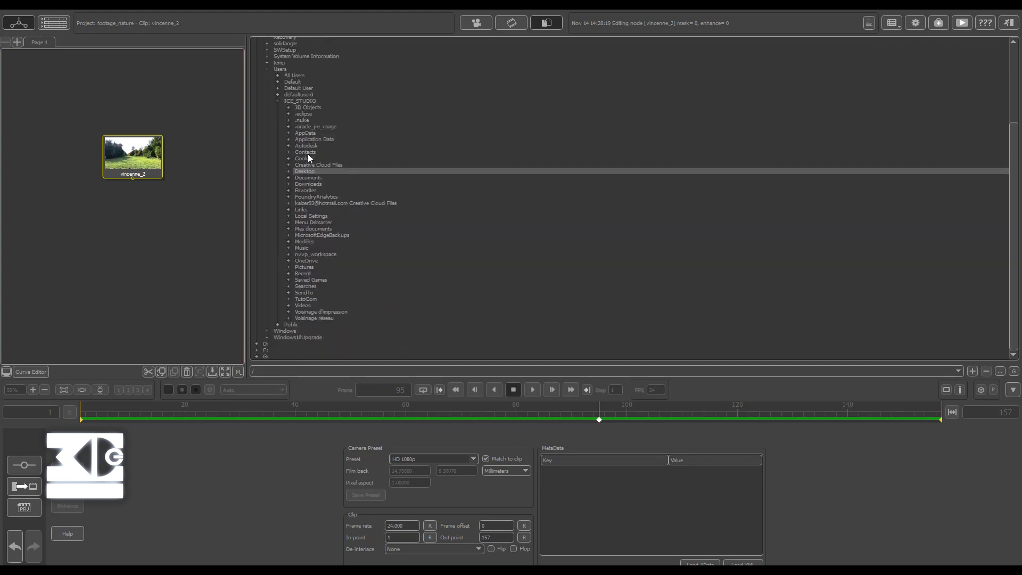
# Place the vincenne_2 clip from the media bin in the node tree again and delete that duplicate node.
pyautogui.click(512, 23)
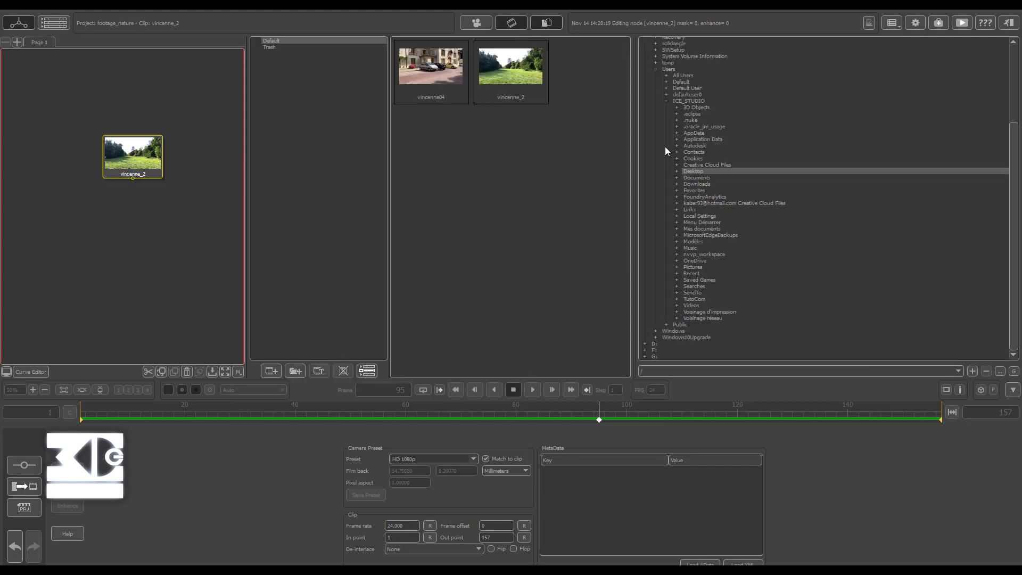
pyautogui.moveTo(501, 75); pyautogui.dragTo(133, 215)
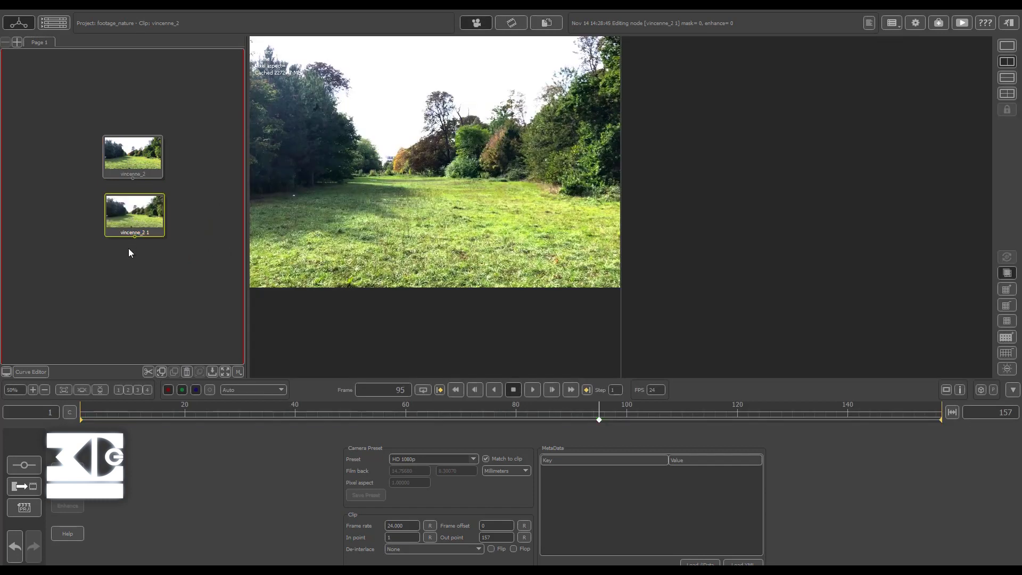
pyautogui.press('Delete')
# Add an Auto Track node to the vincenne_2 clip and arrange the two nodes one above the other.
pyautogui.moveTo(148, 168); pyautogui.dragTo(131, 159)
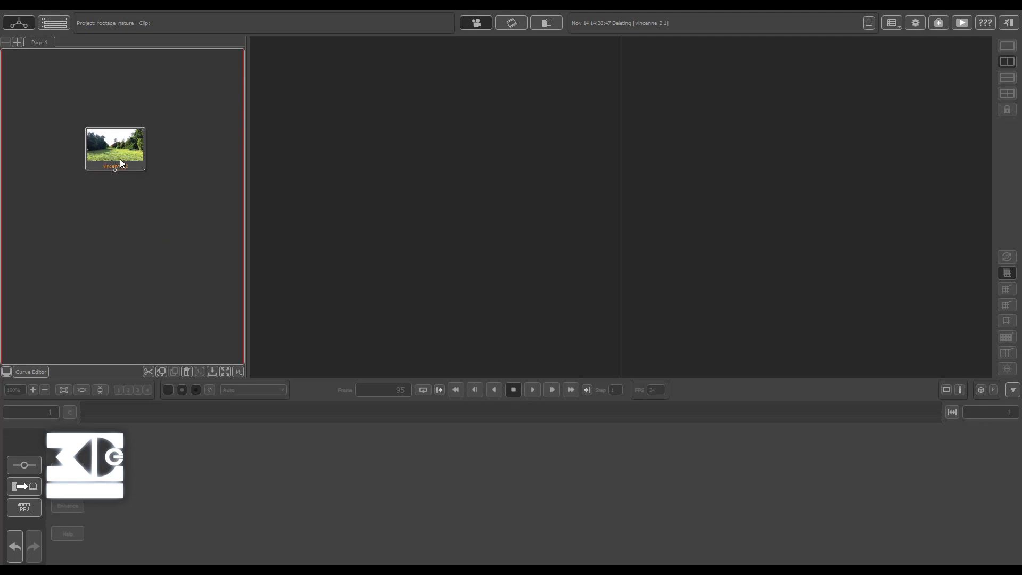
pyautogui.rightClick(104, 153)
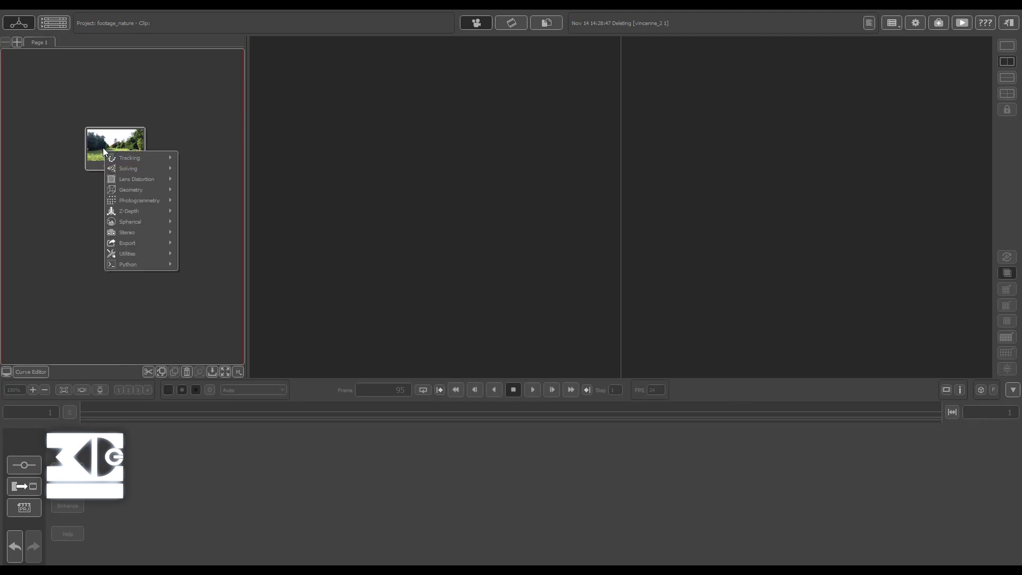
pyautogui.moveTo(130, 154)
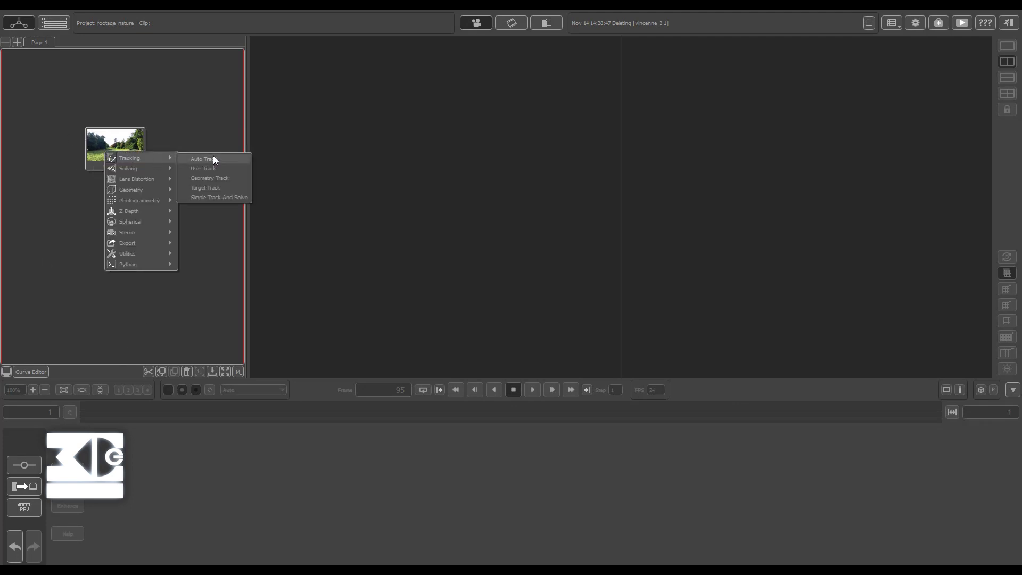
pyautogui.click(213, 159)
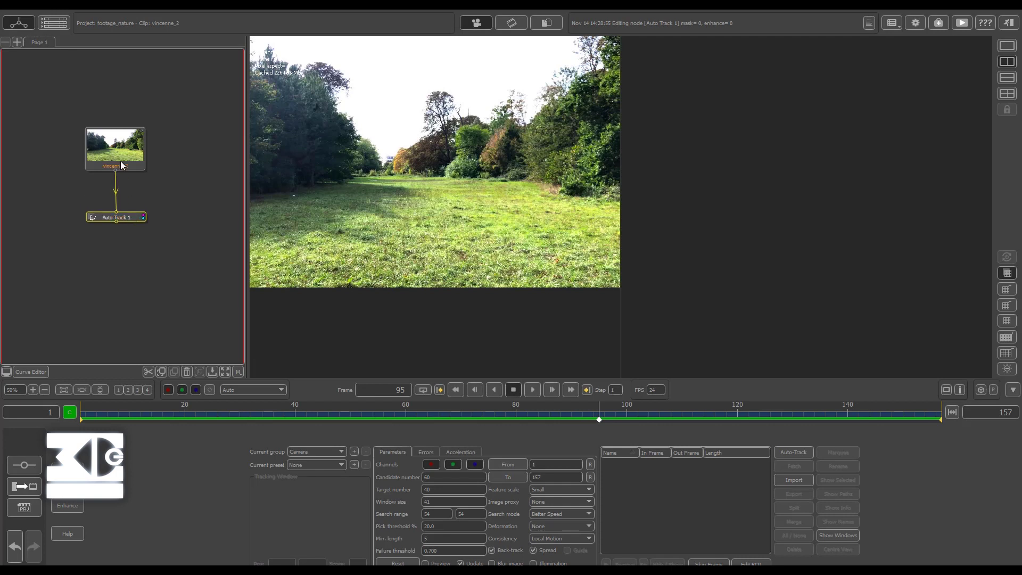
pyautogui.moveTo(121, 161); pyautogui.dragTo(124, 157)
pyautogui.moveTo(122, 217); pyautogui.dragTo(129, 217)
pyautogui.moveTo(132, 149); pyautogui.dragTo(138, 142)
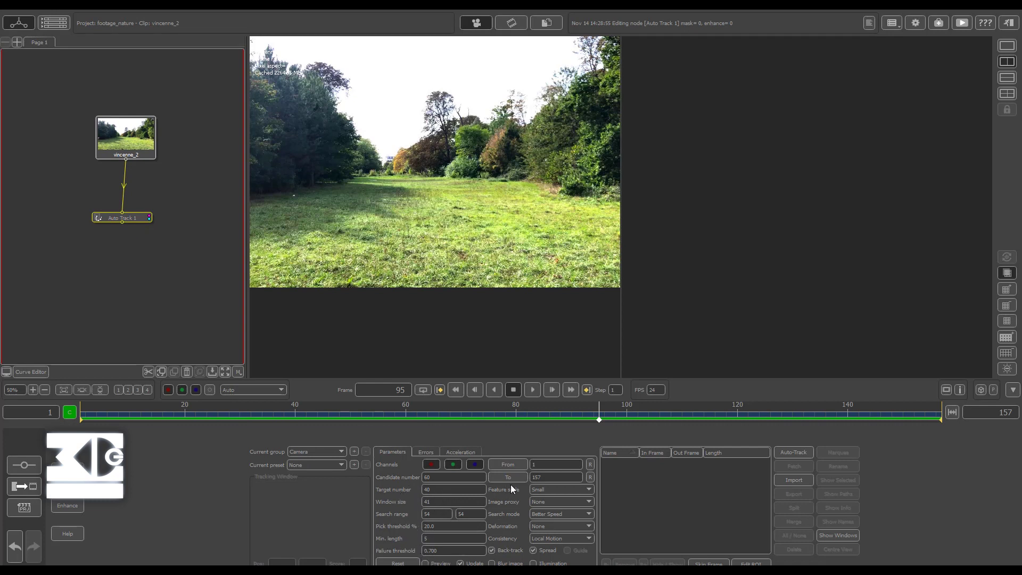
# Set the Auto Track search mode to Better Accuracy and the deformation to Rotate,Scale,Skew.
pyautogui.click(583, 512)
pyautogui.click(564, 527)
pyautogui.click(542, 540)
pyautogui.click(542, 528)
pyautogui.click(541, 542)
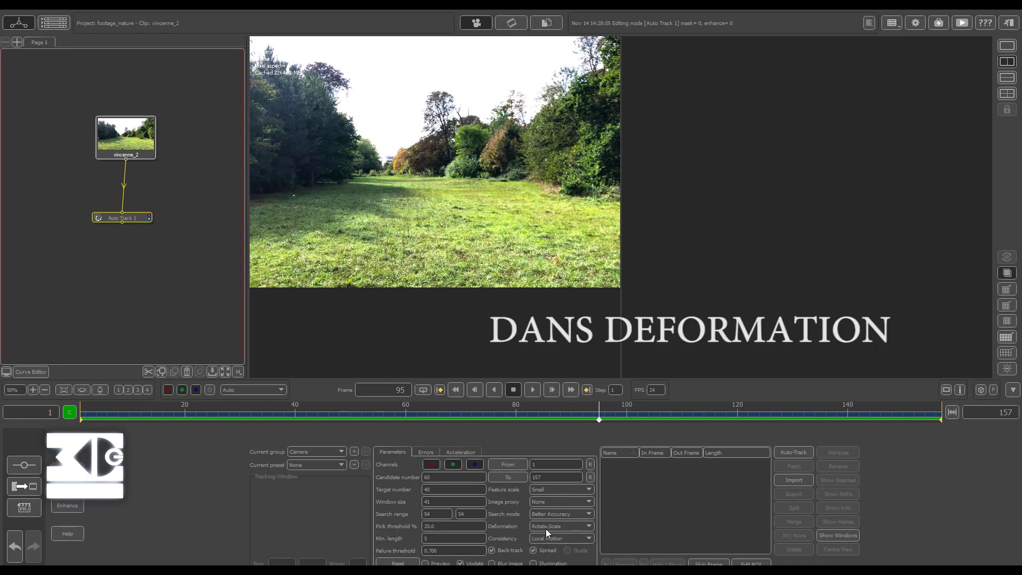
pyautogui.click(545, 529)
pyautogui.click(538, 547)
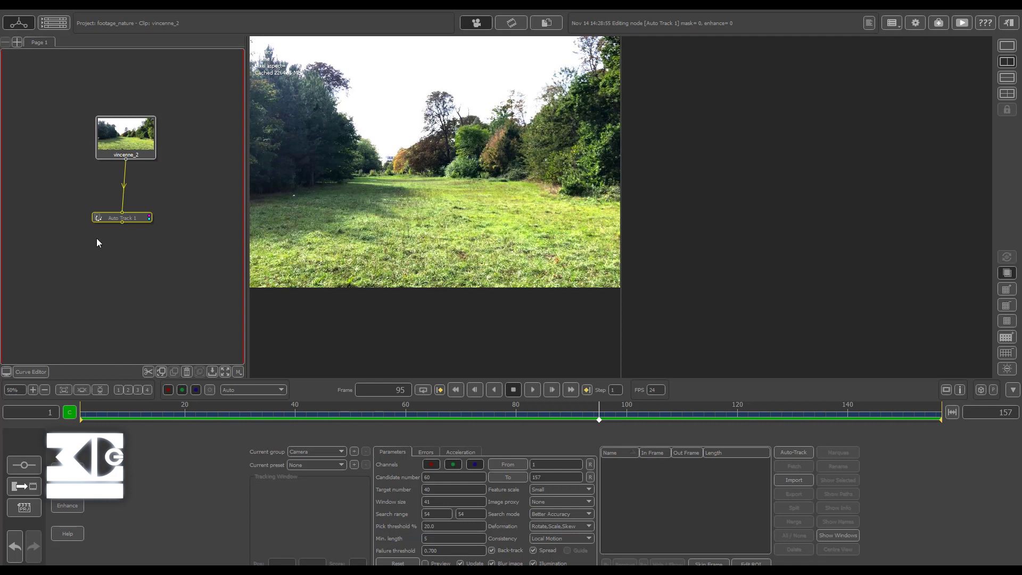
# Align the Auto Track node under the clip and run the automatic tracking from frame 1.
pyautogui.moveTo(113, 221); pyautogui.dragTo(117, 207)
pyautogui.moveTo(600, 418); pyautogui.dragTo(28, 409)
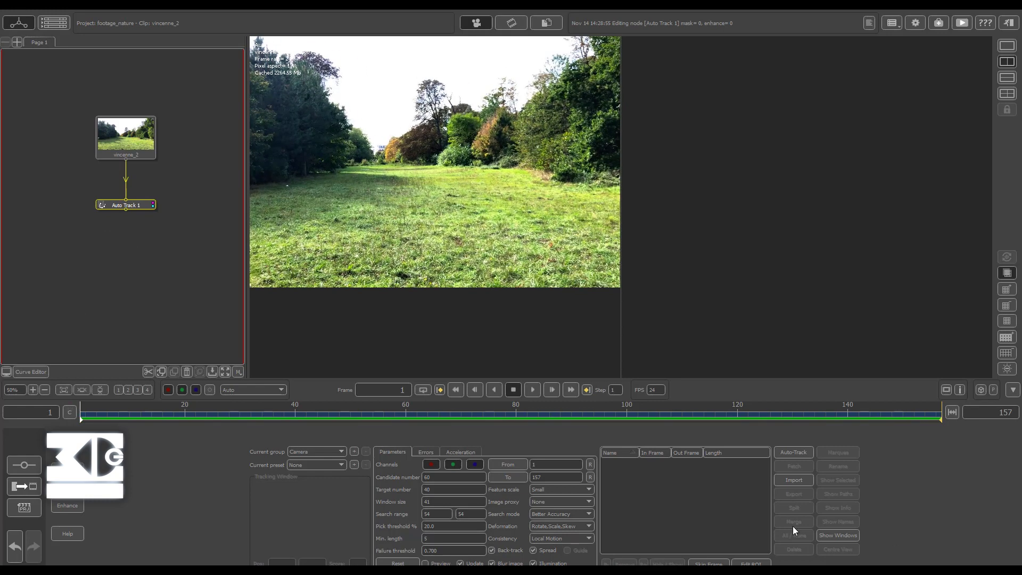
pyautogui.click(793, 453)
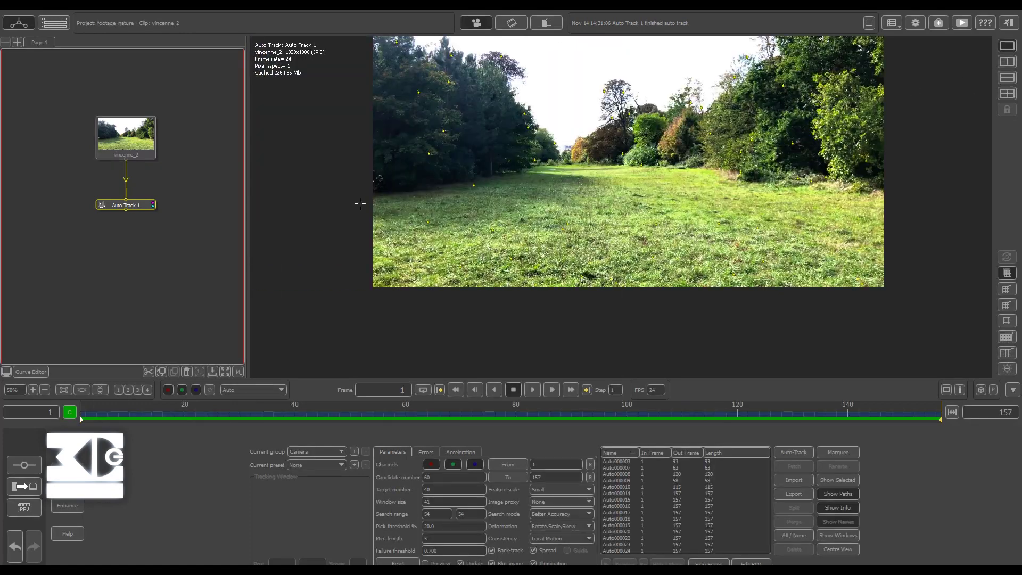
# Examine how the automatic tracking points are distributed over the trees and grass in the footage.
pyautogui.scroll(-8, 632, 157)
pyautogui.scroll(4, 632, 157)
pyautogui.moveTo(643, 146); pyautogui.dragTo(588, 177, button='middle')
pyautogui.scroll(2, 580, 200)
pyautogui.moveTo(44, 182)
pyautogui.mouseDown(button='middle')
pyautogui.moveTo(55, 186)
pyautogui.moveTo(29, 184)
pyautogui.mouseUp(button='middle')
pyautogui.moveTo(137, 276); pyautogui.dragTo(101, 251, button='middle')
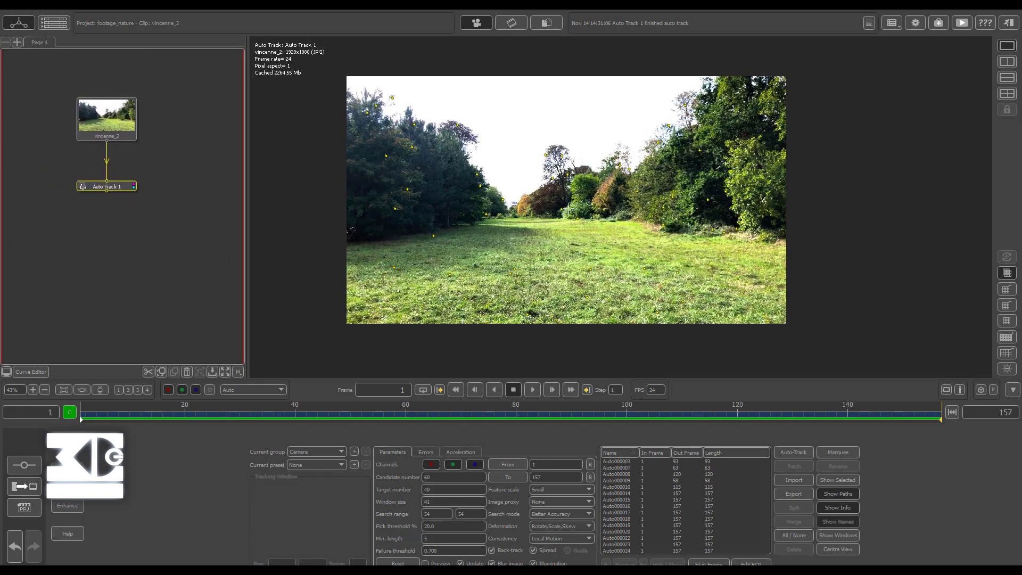
pyautogui.moveTo(568, 209); pyautogui.dragTo(556, 209, button='middle')
pyautogui.scroll(5, 558, 209)
pyautogui.scroll(-5, 562, 213)
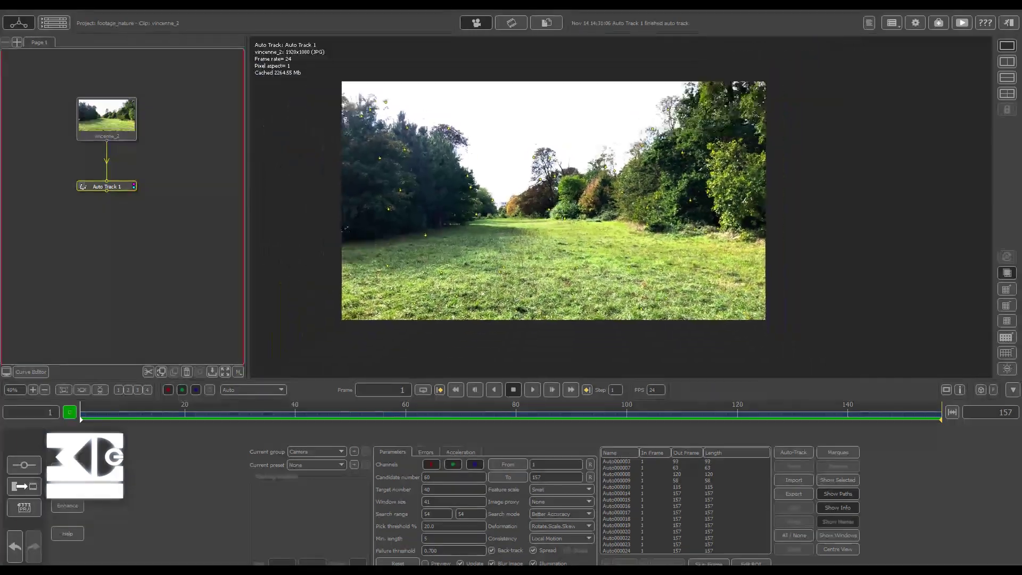
pyautogui.scroll(3, 562, 212)
pyautogui.scroll(-3, 561, 208)
pyautogui.scroll(4, 559, 193)
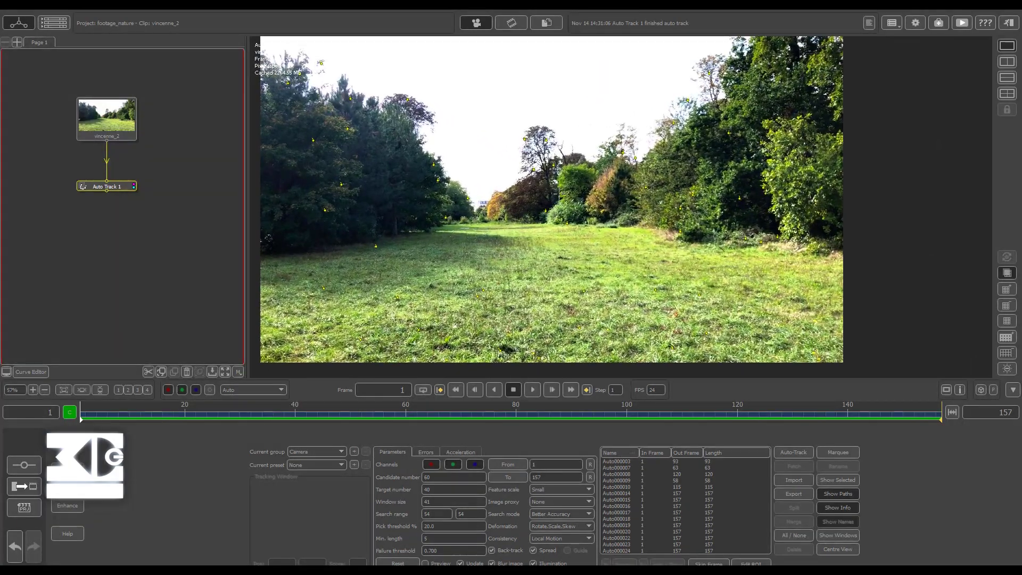
pyautogui.scroll(-4, 558, 194)
pyautogui.scroll(2, 557, 196)
pyautogui.scroll(-3, 555, 198)
pyautogui.moveTo(554, 198); pyautogui.dragTo(578, 203, button='middle')
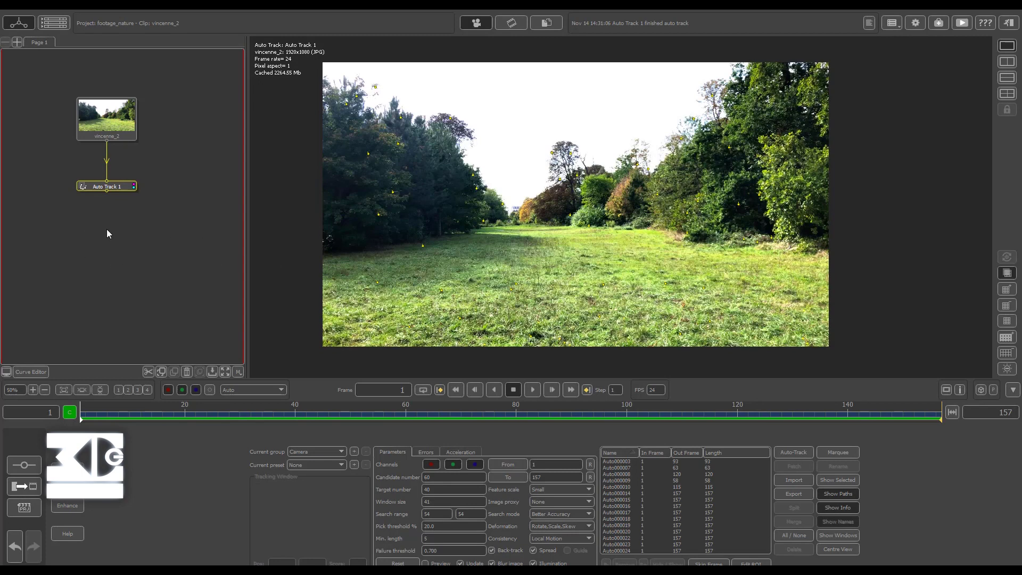
# Add a Camera Solver node after the Auto Track node and solve the camera and all trackers.
pyautogui.moveTo(120, 235); pyautogui.dragTo(137, 251, button='middle')
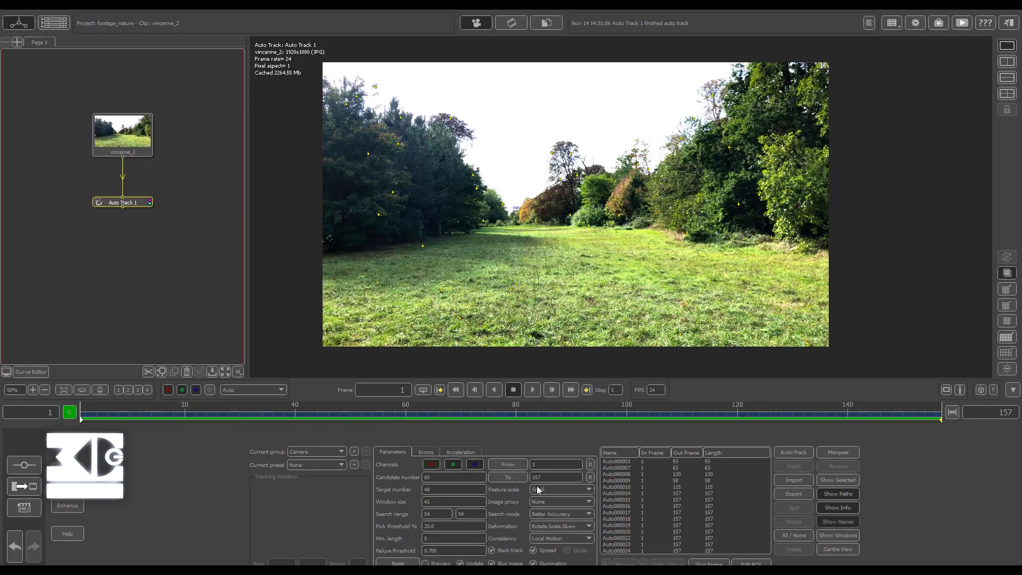
pyautogui.rightClick(132, 202)
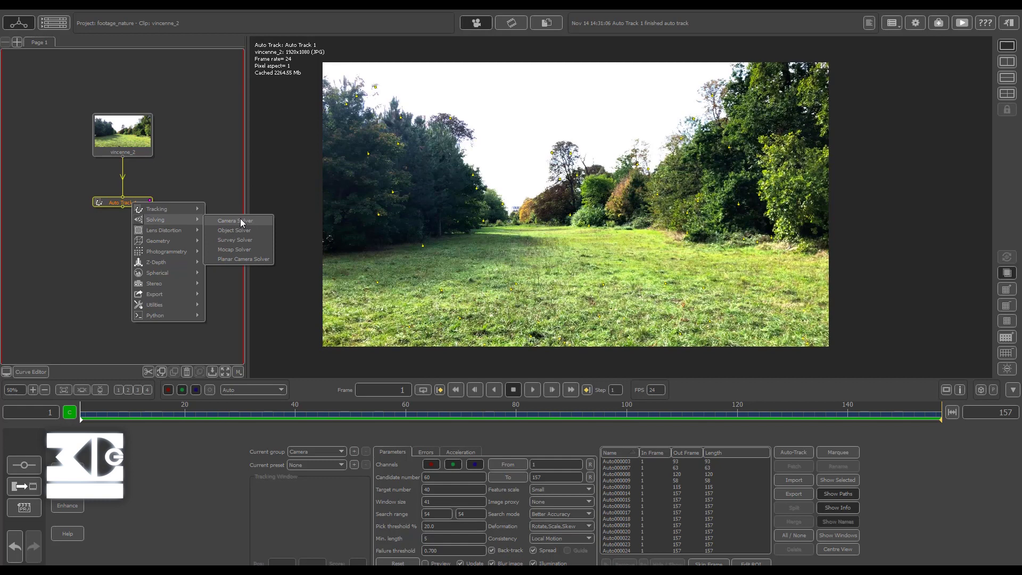
pyautogui.click(240, 219)
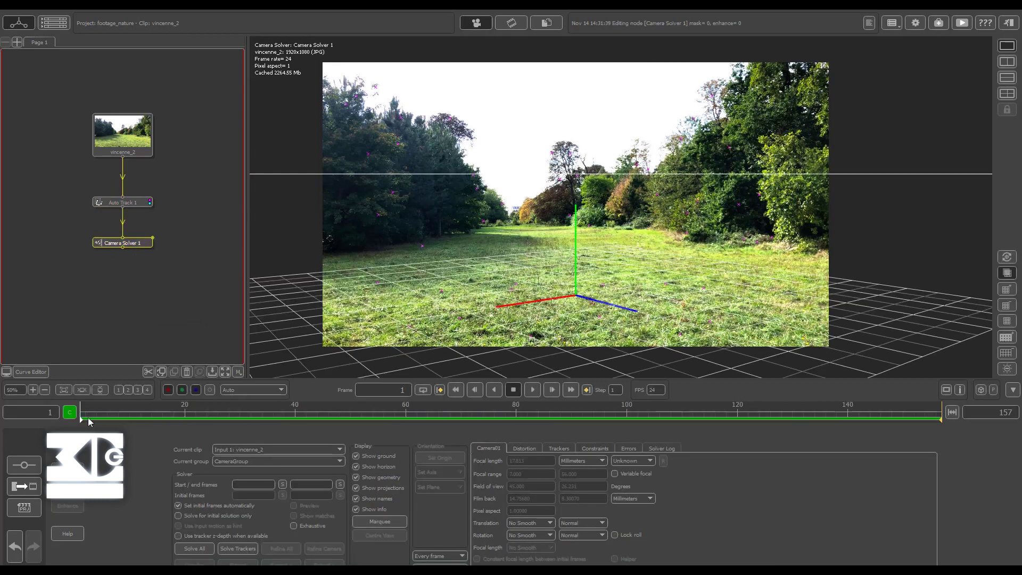
pyautogui.moveTo(85, 413); pyautogui.dragTo(71, 396)
pyautogui.click(195, 548)
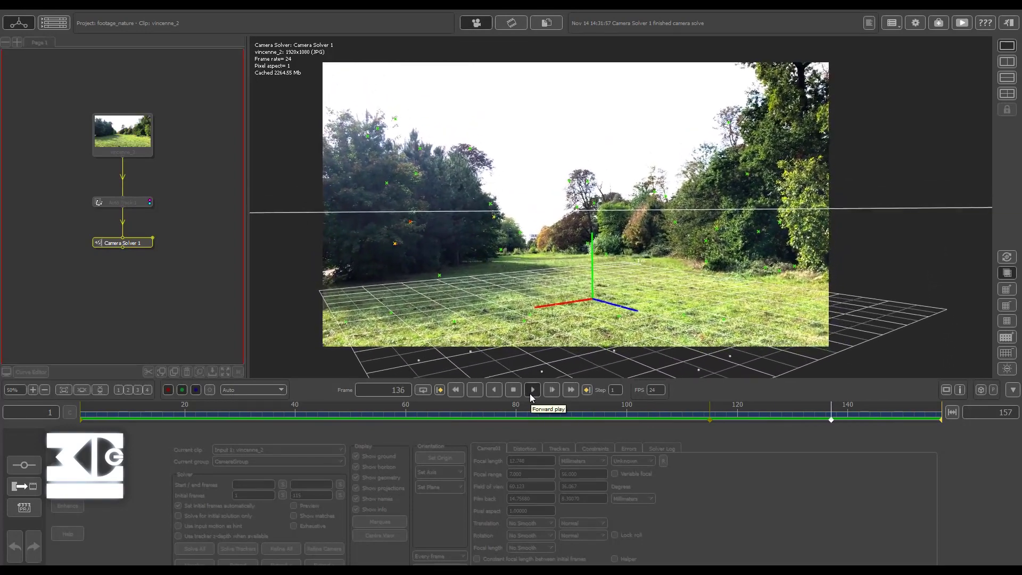
# Stop the playback of the solved shot and review the solver's tracker list with its residuals.
pyautogui.click(515, 394)
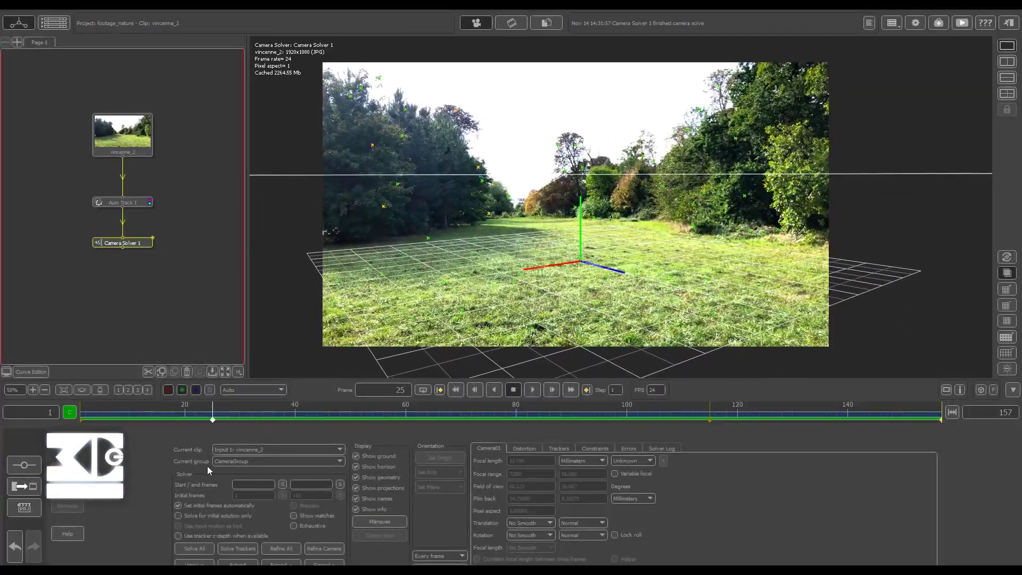
pyautogui.click(554, 449)
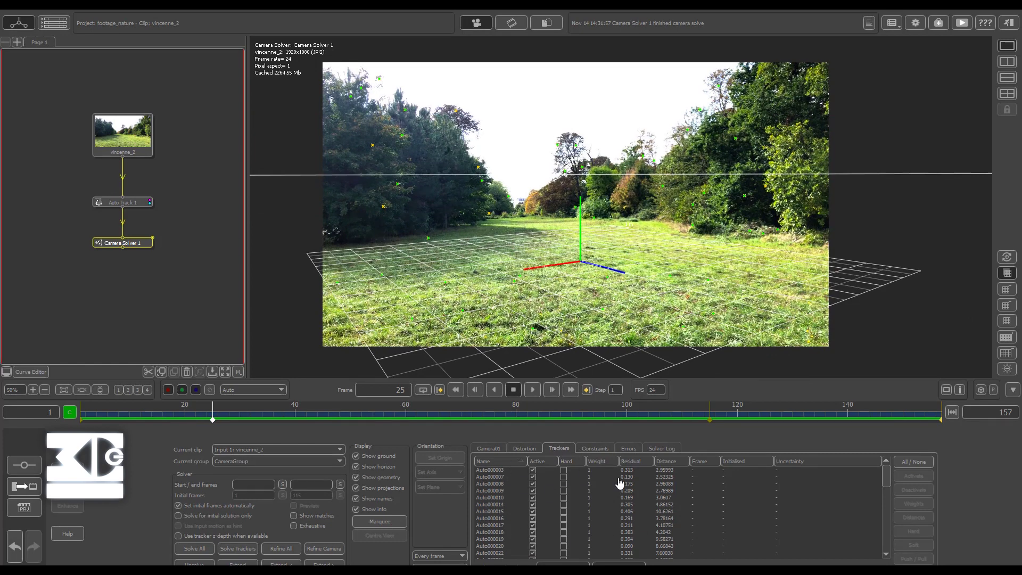
pyautogui.scroll(-4, 620, 489)
# Examine the trackers' error curves and the average error across the clip's frames in the solver's error graph.
pyautogui.click(629, 448)
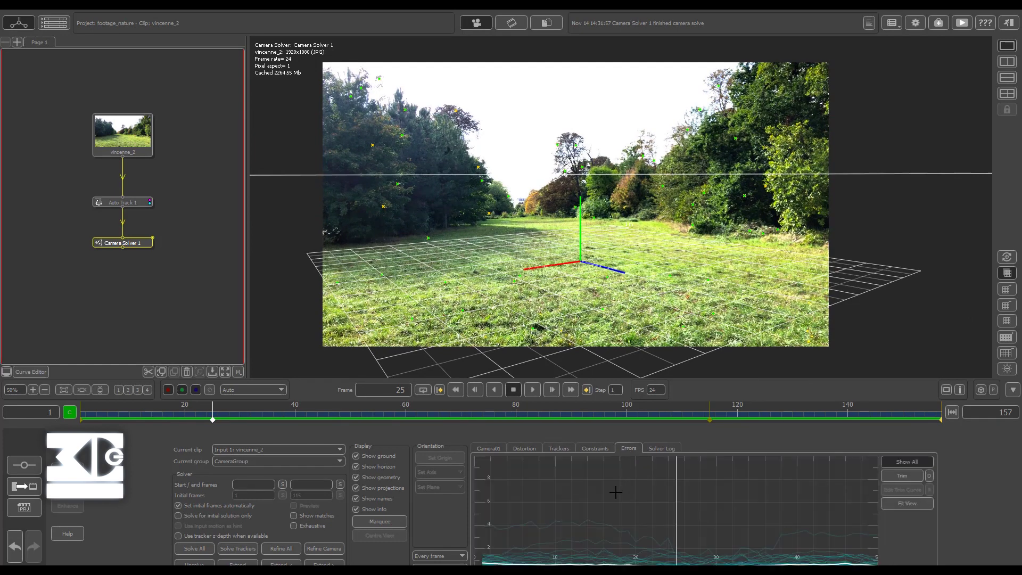
pyautogui.moveTo(733, 505); pyautogui.dragTo(749, 491, button='middle')
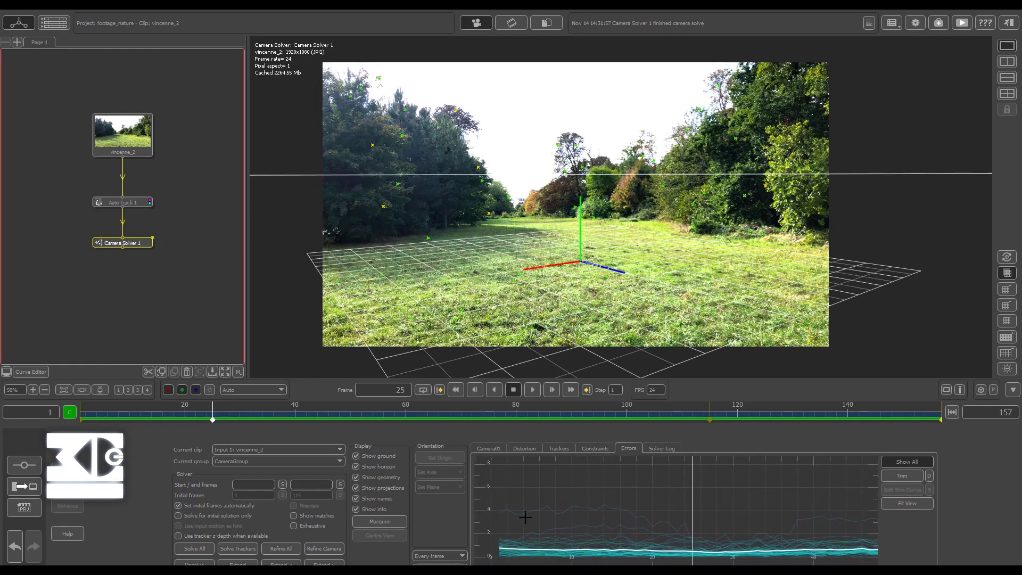
pyautogui.moveTo(526, 518); pyautogui.dragTo(526, 504, button='right')
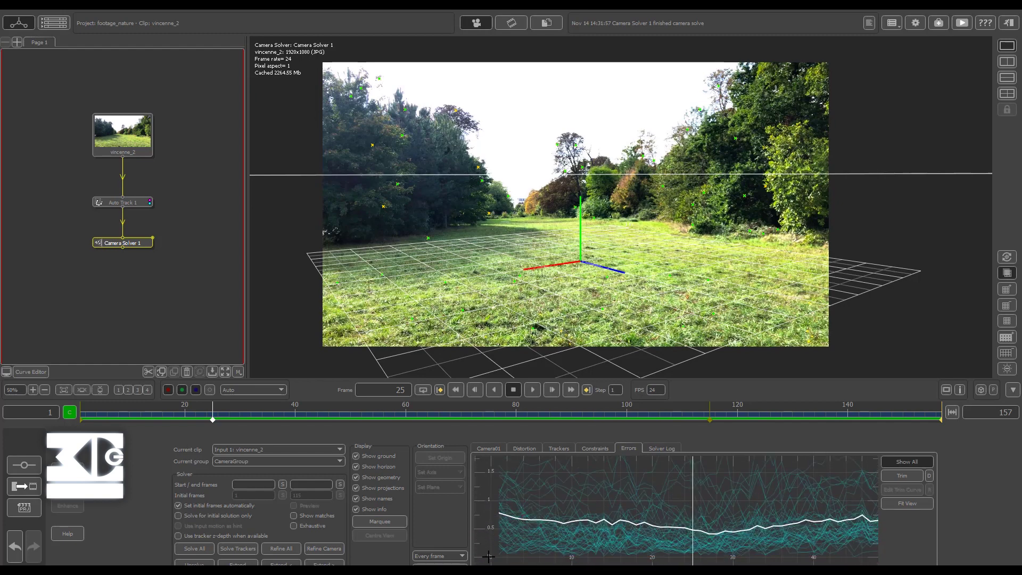
pyautogui.moveTo(664, 508); pyautogui.dragTo(559, 505, button='middle')
pyautogui.moveTo(736, 504); pyautogui.dragTo(605, 504, button='middle')
pyautogui.moveTo(779, 507); pyautogui.dragTo(592, 507, button='middle')
pyautogui.moveTo(782, 506)
pyautogui.mouseDown(button='middle')
pyautogui.moveTo(591, 503)
pyautogui.moveTo(812, 499)
pyautogui.mouseUp(button='middle')
pyautogui.moveTo(591, 508); pyautogui.dragTo(795, 496, button='middle')
pyautogui.moveTo(659, 500); pyautogui.dragTo(630, 507, button='right')
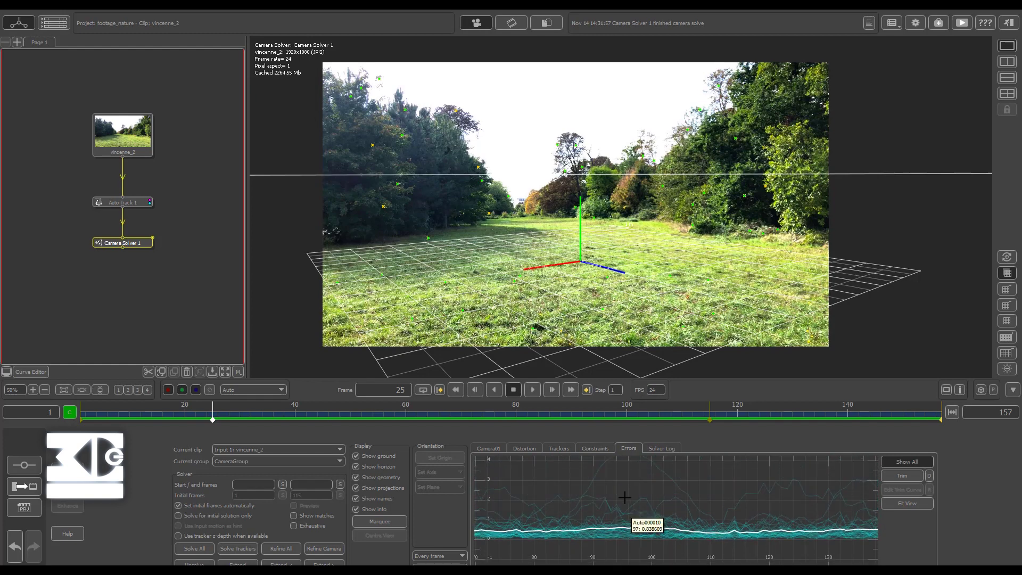
pyautogui.moveTo(625, 497); pyautogui.dragTo(780, 512, button='middle')
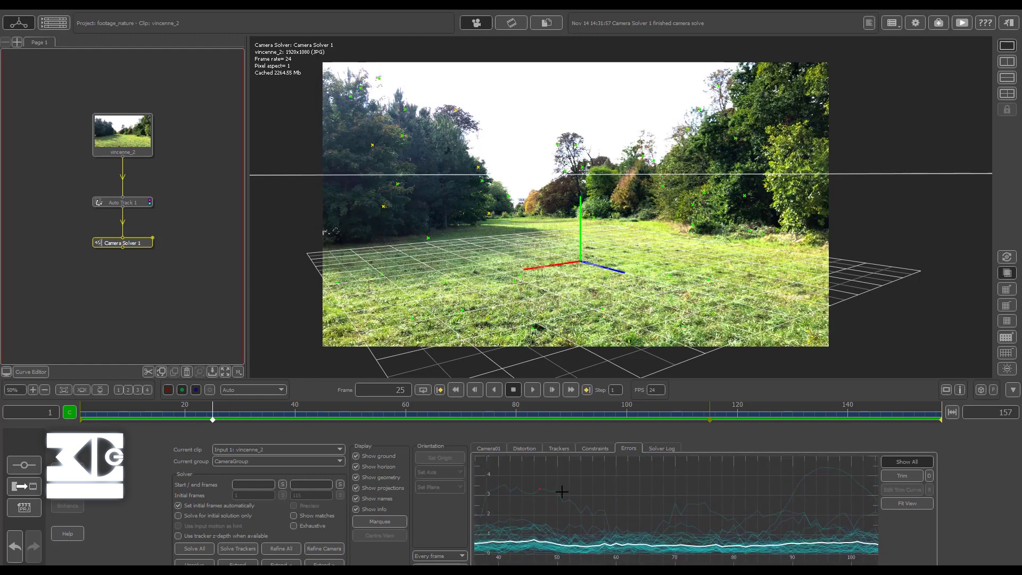
# Look through the solver's error graph over the whole clip for tracker curves that stand well above the average.
pyautogui.moveTo(540, 490); pyautogui.dragTo(696, 488, button='middle')
pyautogui.moveTo(513, 495)
pyautogui.mouseDown(button='middle')
pyautogui.moveTo(725, 501)
pyautogui.moveTo(647, 505)
pyautogui.mouseUp(button='middle')
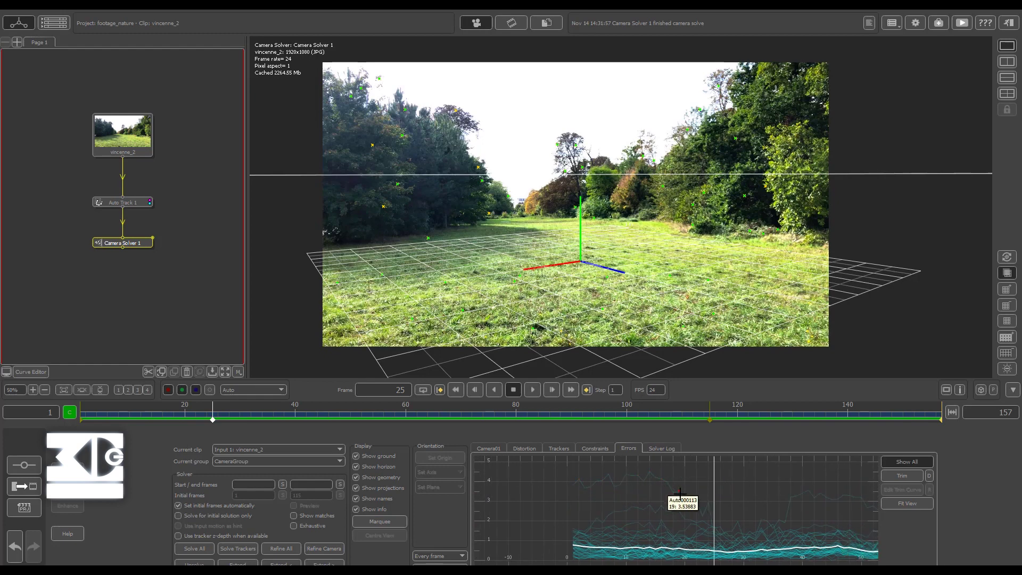
pyautogui.moveTo(801, 493); pyautogui.dragTo(641, 503, button='middle')
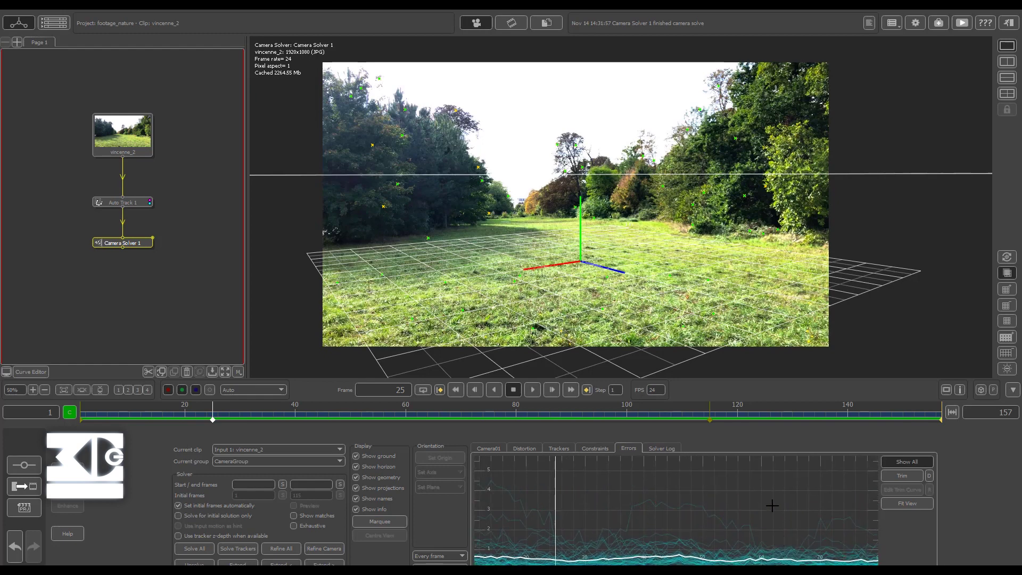
pyautogui.moveTo(735, 503); pyautogui.dragTo(623, 488, button='middle')
pyautogui.moveTo(704, 496); pyautogui.dragTo(578, 489, button='middle')
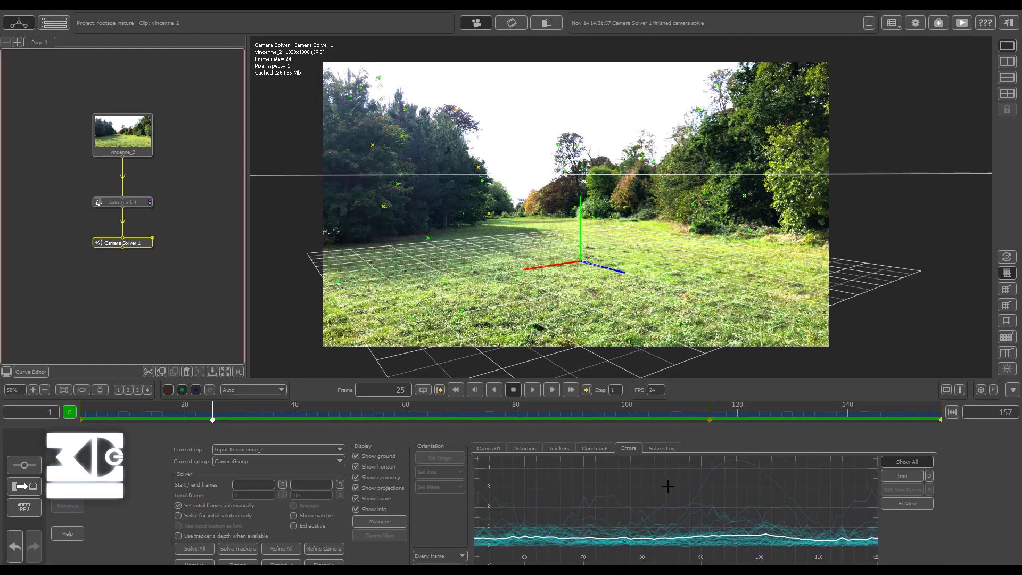
pyautogui.moveTo(668, 486); pyautogui.dragTo(820, 488, button='middle')
pyautogui.moveTo(571, 488); pyautogui.dragTo(842, 492, button='middle')
pyautogui.moveTo(724, 493); pyautogui.dragTo(645, 505, button='middle')
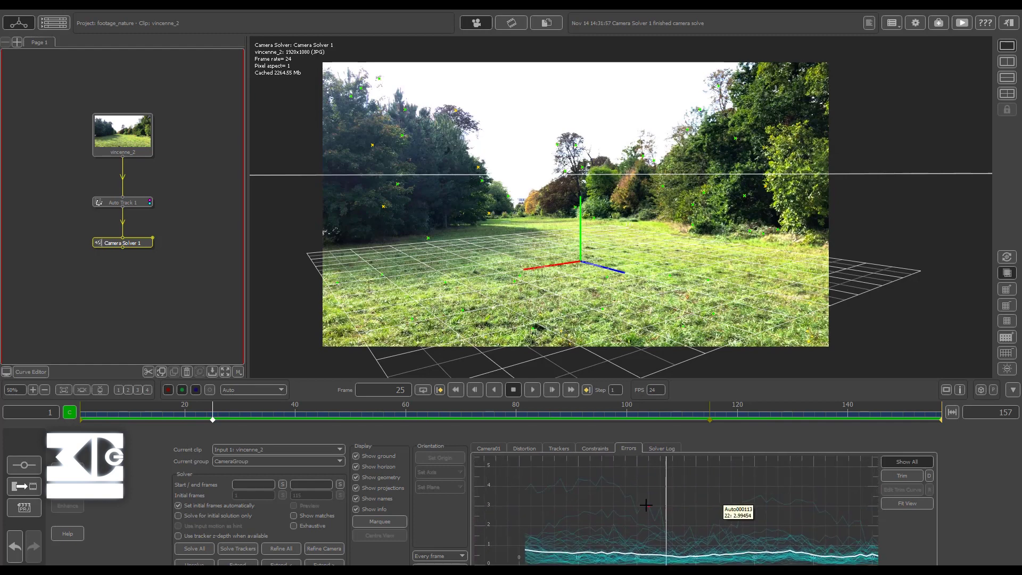
# Pick the tracker with the highest error in the opening frames, Auto000113, from the error graph and deactivate it.
pyautogui.click(596, 483)
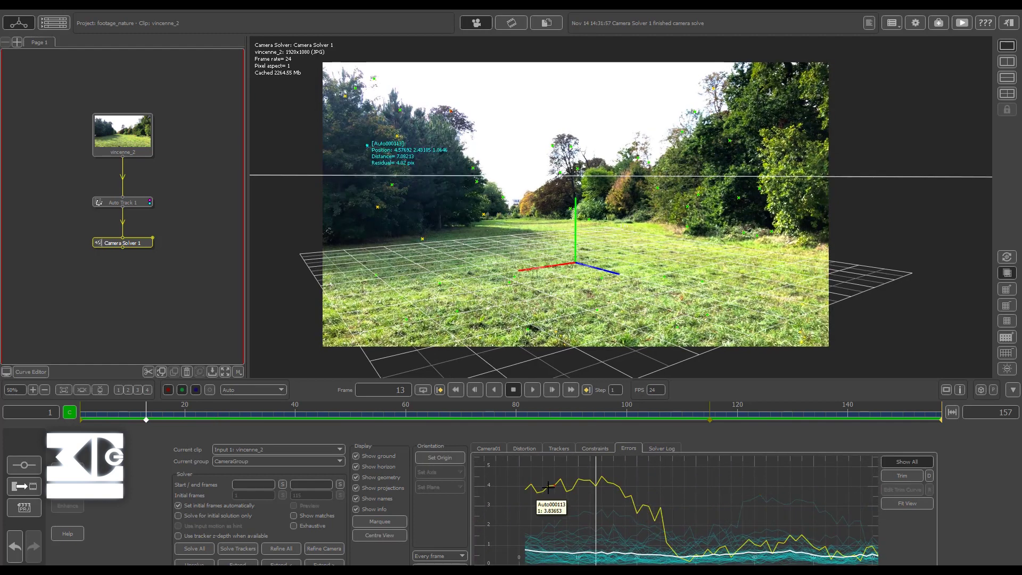
pyautogui.click(520, 448)
pyautogui.click(553, 448)
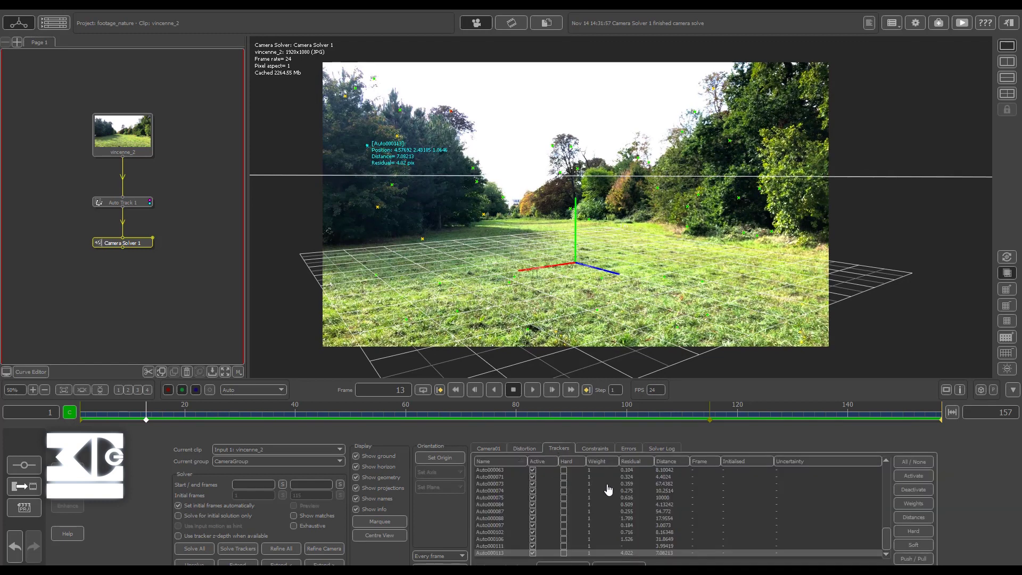
pyautogui.click(918, 490)
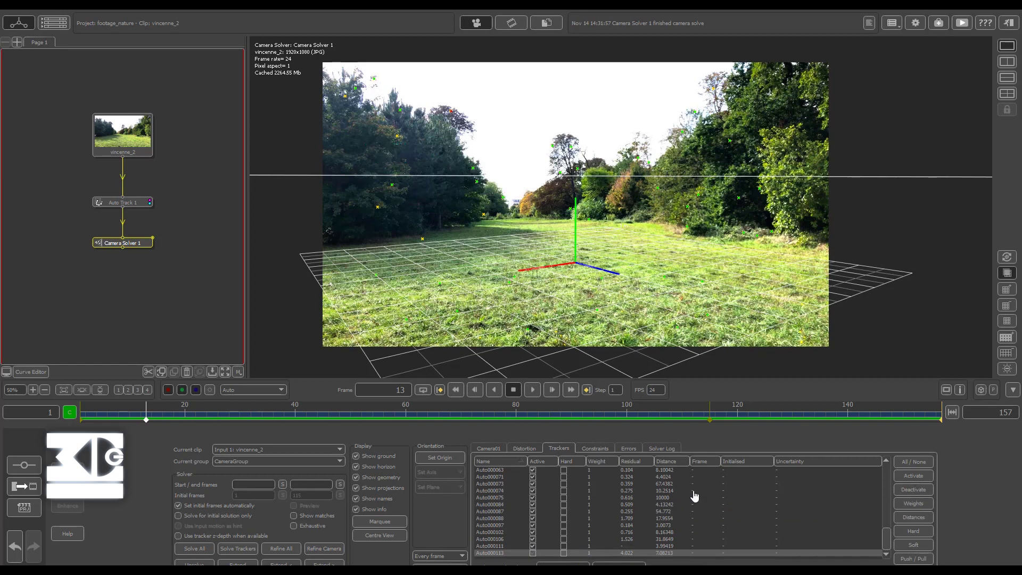
# Deactivate tracker Auto000040, whose error curve peaks around frame 39.
pyautogui.click(626, 448)
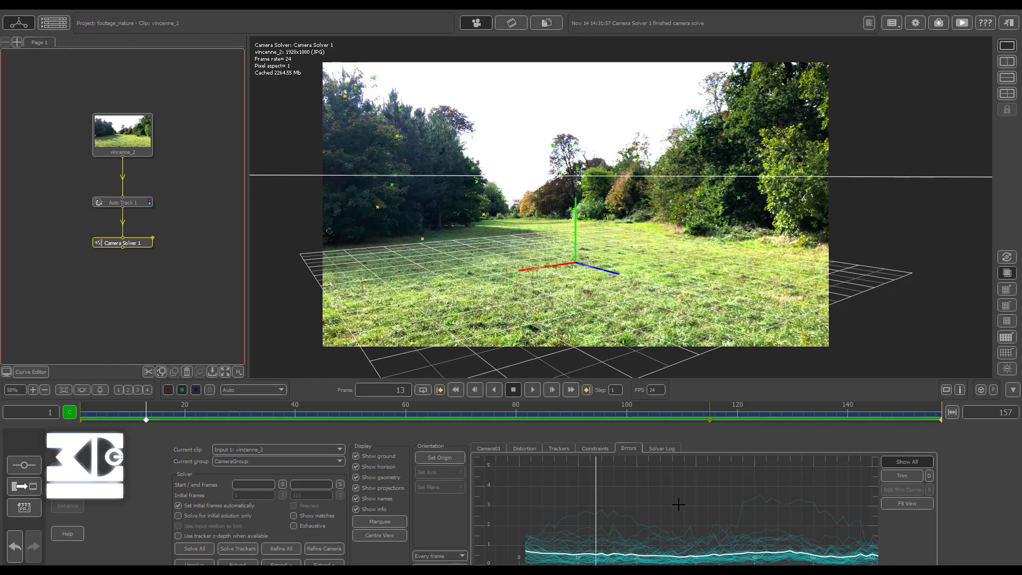
pyautogui.click(748, 501)
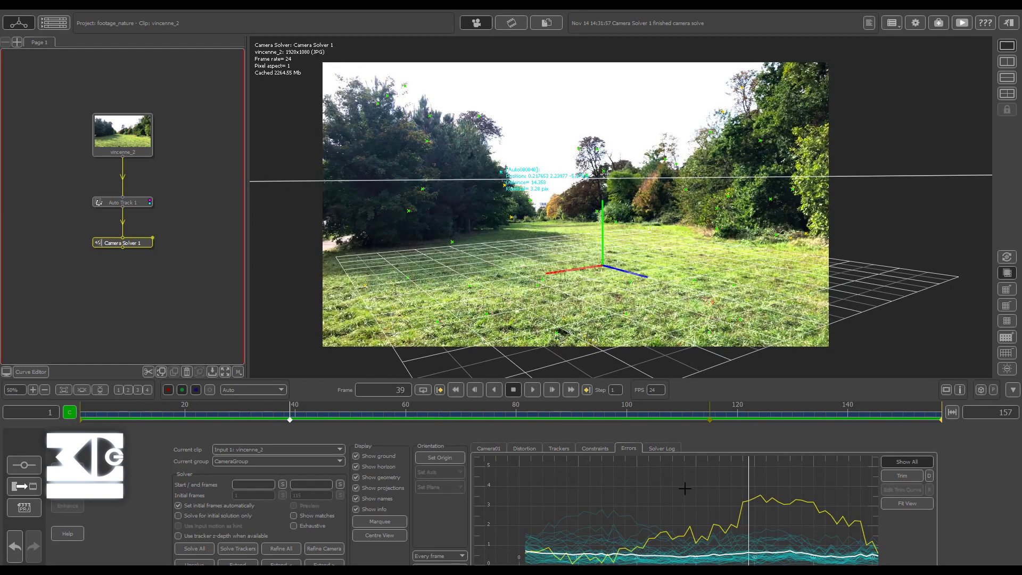
pyautogui.click(524, 447)
pyautogui.click(559, 448)
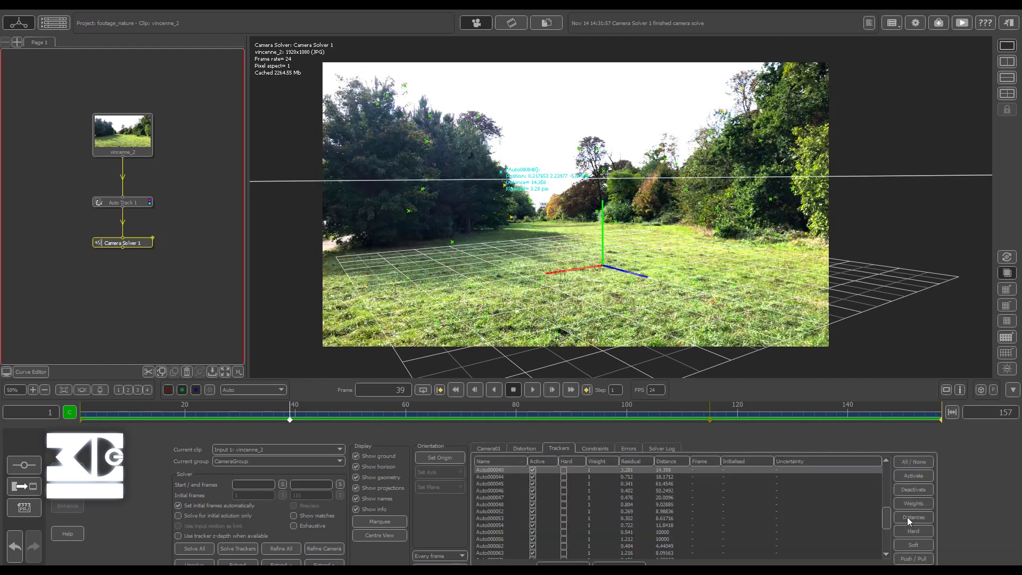
pyautogui.click(915, 492)
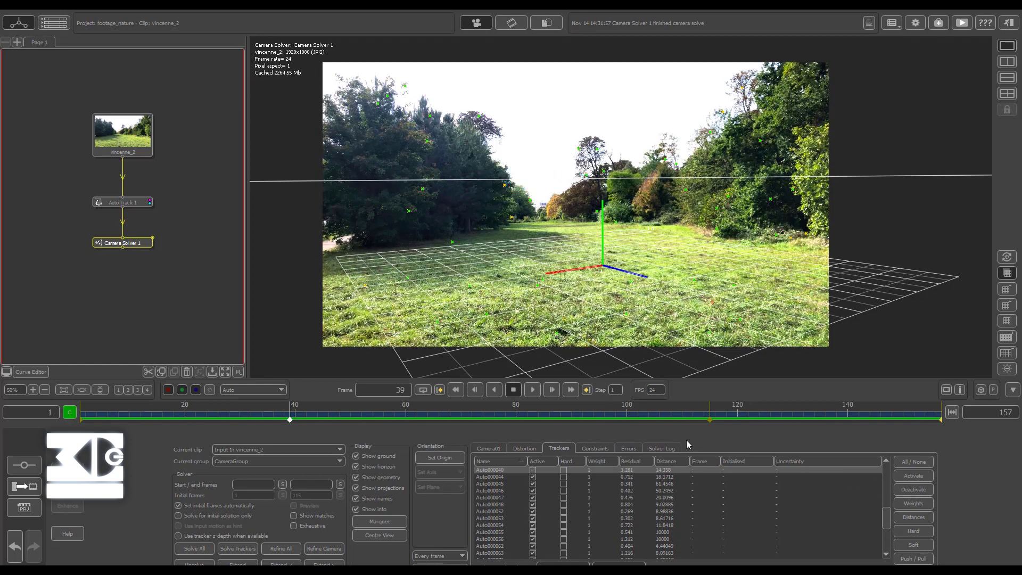
# Deactivate tracker Auto000034, whose error curve peaks around frame 92.
pyautogui.click(622, 447)
pyautogui.moveTo(760, 513); pyautogui.dragTo(517, 492, button='middle')
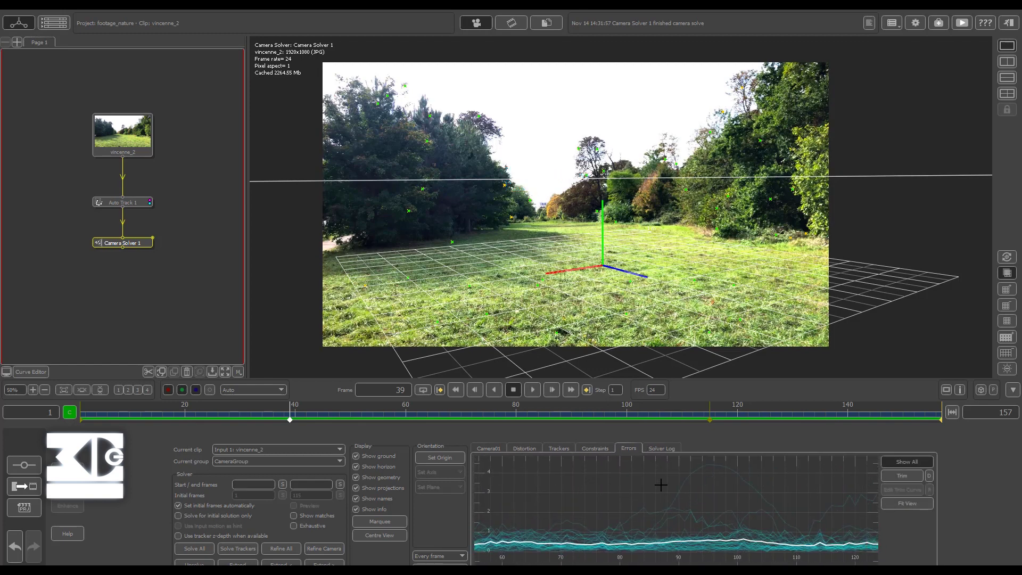
pyautogui.click(687, 477)
pyautogui.click(522, 450)
pyautogui.click(559, 448)
pyautogui.click(905, 492)
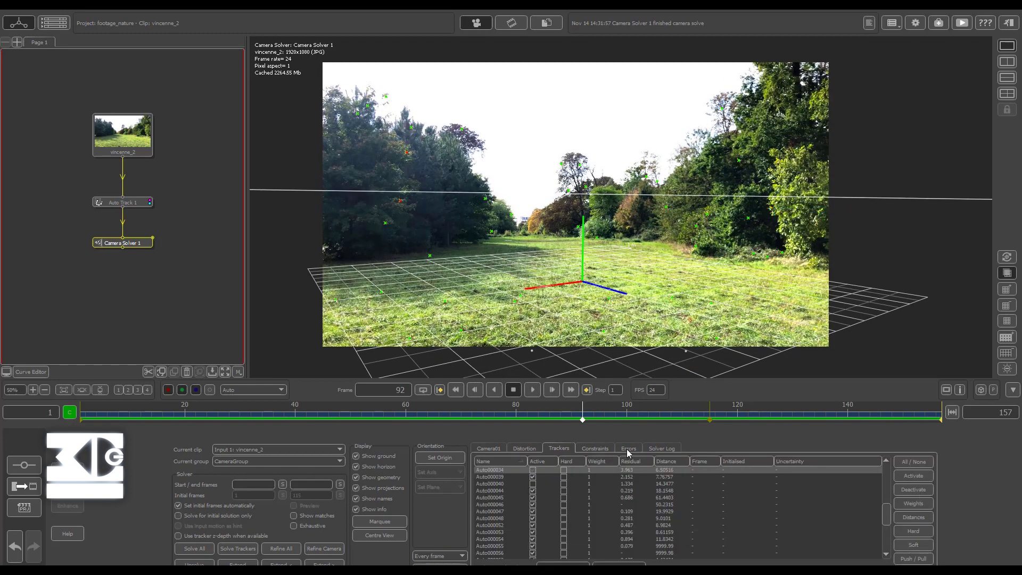
# Select the three remaining outlier curves around frame 87, trackers Auto000023, Auto000024 and Auto000039, and deactivate them together.
pyautogui.click(627, 448)
pyautogui.moveTo(774, 507); pyautogui.dragTo(725, 512, button='middle')
pyautogui.click(706, 508)
pyautogui.click(775, 498)
pyautogui.keyDown('shift'); pyautogui.click(704, 507); pyautogui.keyUp('shift')
pyautogui.keyDown('shift'); pyautogui.click(634, 518); pyautogui.keyUp('shift')
pyautogui.click(559, 448)
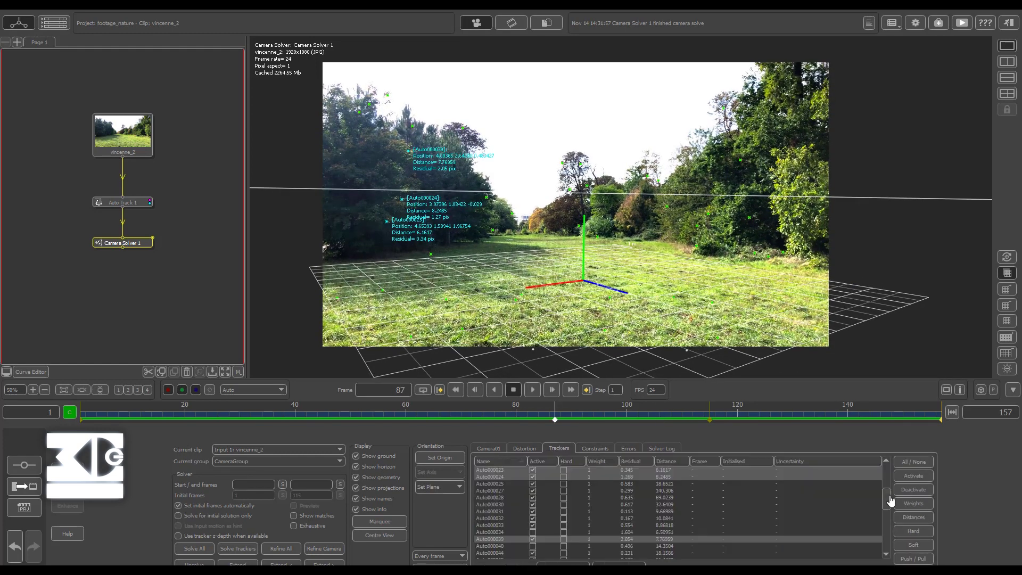
pyautogui.click(919, 490)
# Refine the whole camera solve without the deactivated trackers and play the shot from its first frame to check it.
pyautogui.click(489, 449)
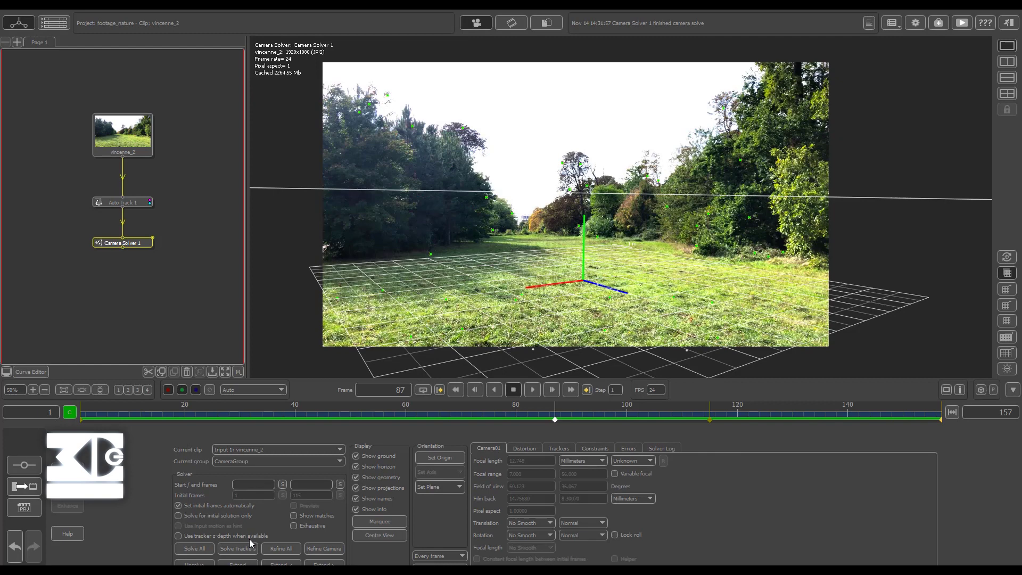
pyautogui.click(281, 548)
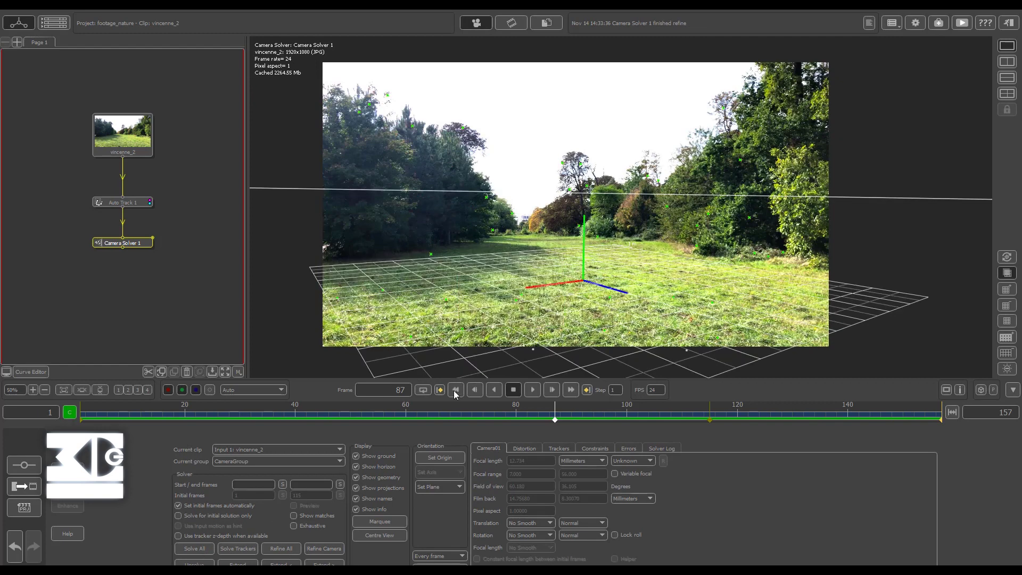
pyautogui.click(455, 390)
pyautogui.click(533, 390)
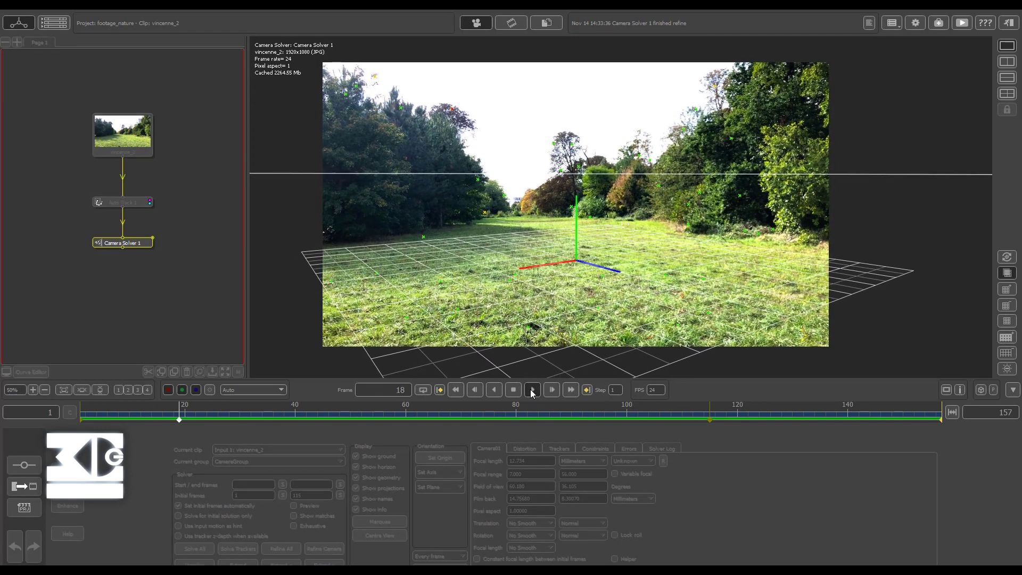
pyautogui.click(509, 390)
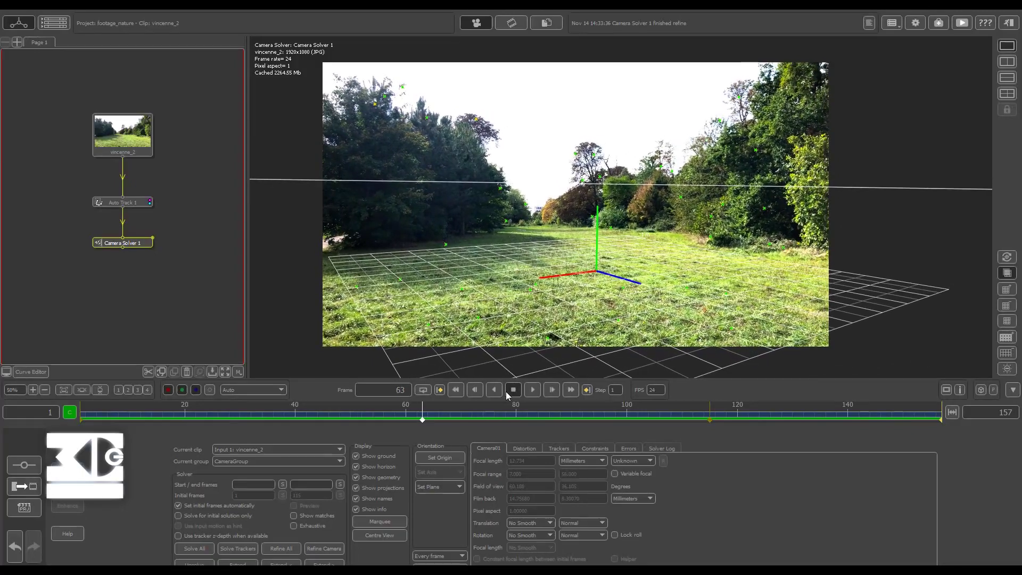
# Examine the refined solve's error curves across the clip, inspecting the highest trackers around frames 142 and 155, and clear the selection.
pyautogui.click(632, 449)
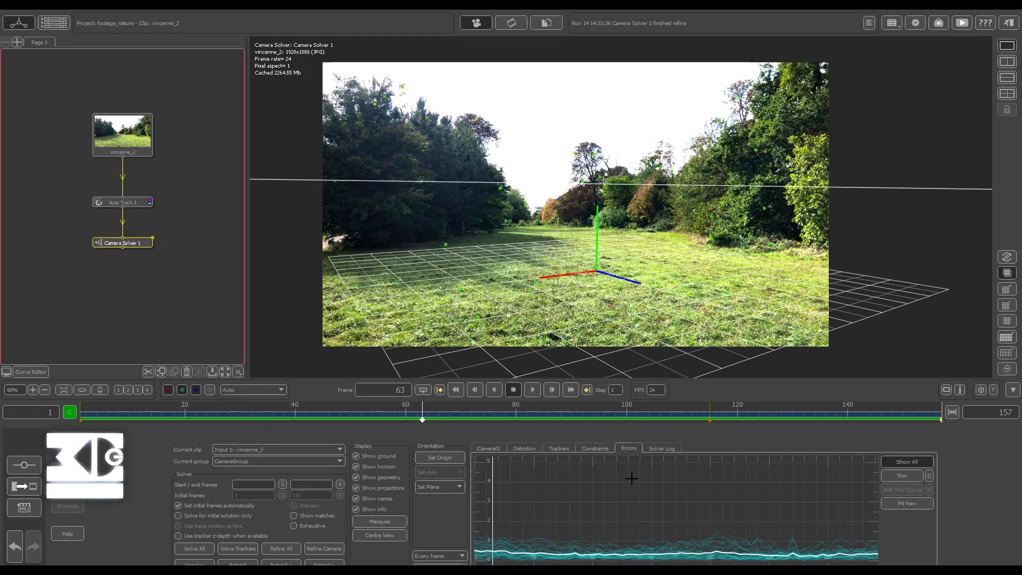
pyautogui.moveTo(762, 499); pyautogui.dragTo(609, 495, button='middle')
pyautogui.moveTo(727, 496); pyautogui.dragTo(573, 495, button='middle')
pyautogui.moveTo(663, 494); pyautogui.dragTo(749, 492, button='middle')
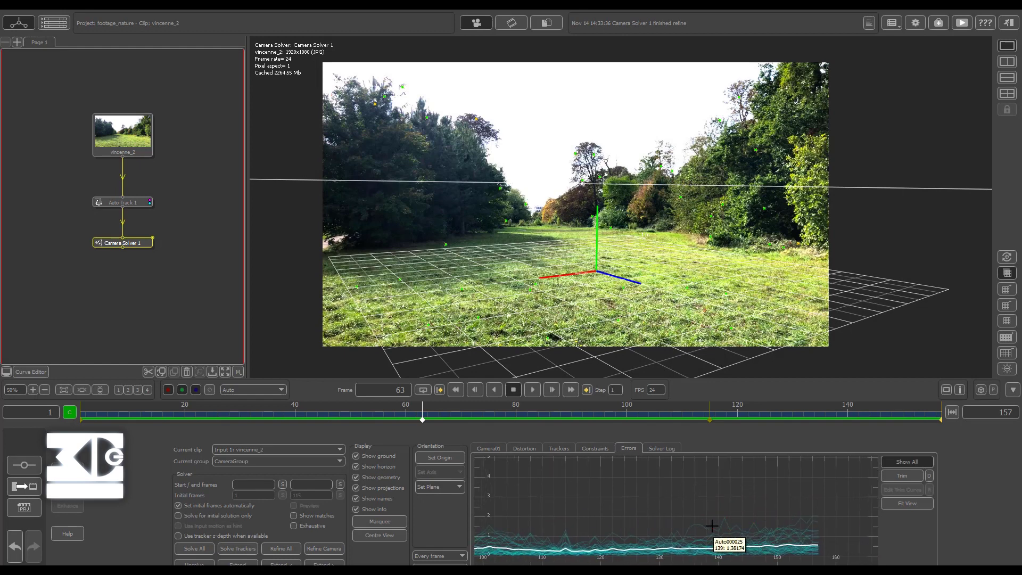
pyautogui.click(725, 520)
pyautogui.click(806, 522)
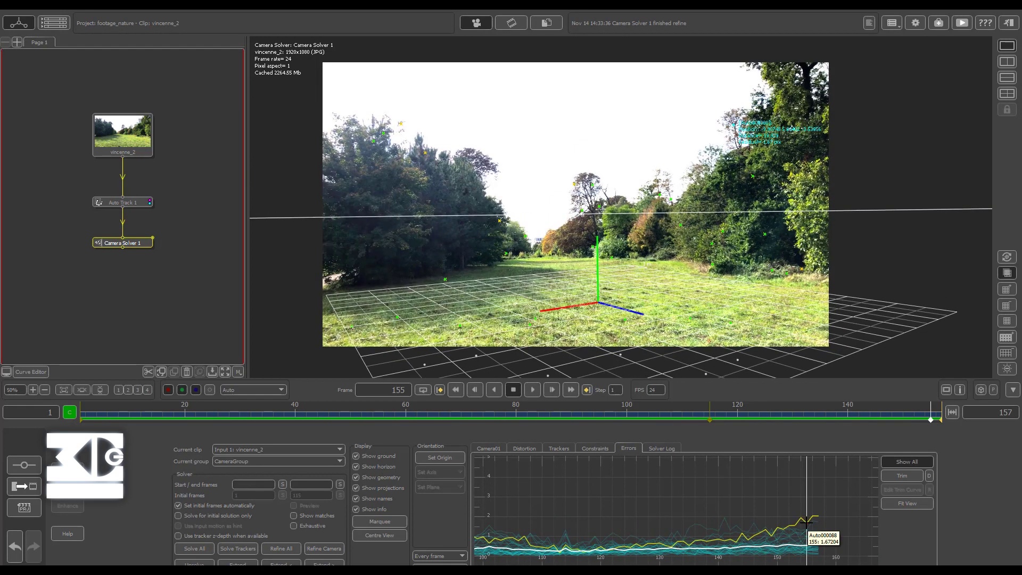
pyautogui.keyDown('shift'); pyautogui.click(727, 521); pyautogui.keyUp('shift')
pyautogui.keyDown('shift'); pyautogui.click(728, 531); pyautogui.keyUp('shift')
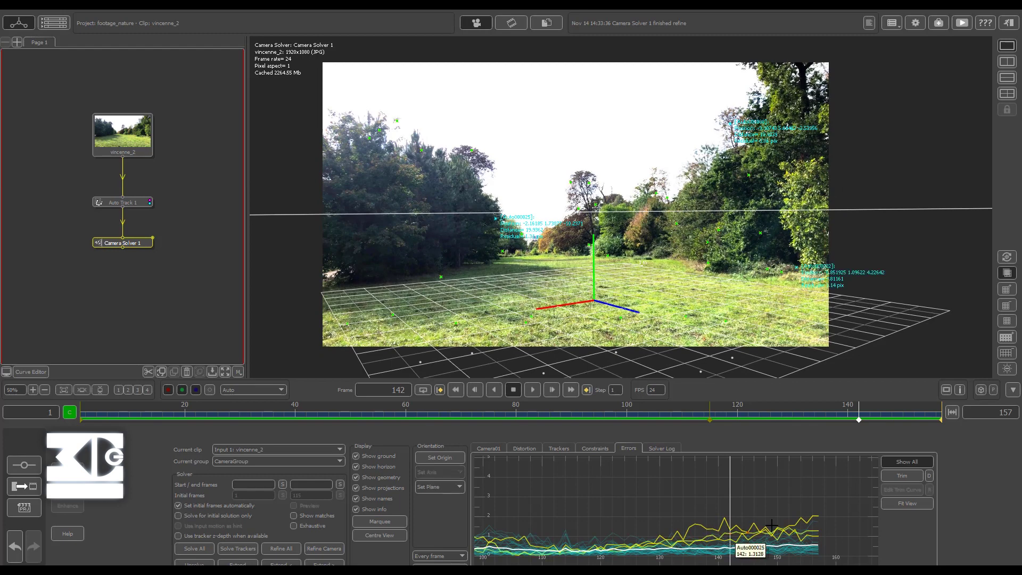
pyautogui.moveTo(623, 496); pyautogui.dragTo(870, 513, button='middle')
pyautogui.moveTo(677, 511); pyautogui.dragTo(527, 505, button='middle')
pyautogui.moveTo(720, 504); pyautogui.dragTo(643, 505, button='middle')
pyautogui.click(641, 504)
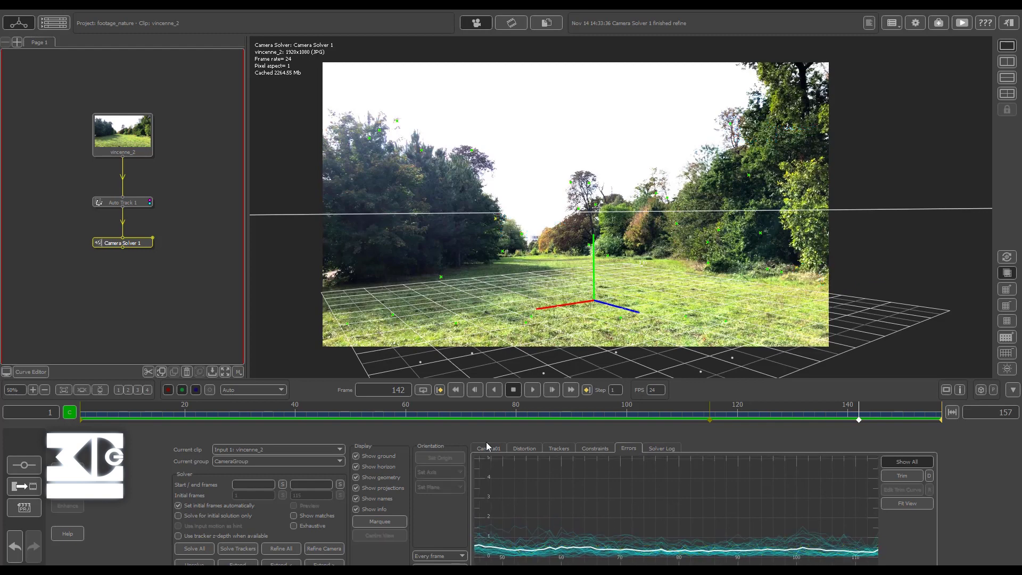
# Move the Camera Solver node closer to the Auto Track node and add an Orient Scene node after it.
pyautogui.moveTo(130, 243); pyautogui.dragTo(129, 233)
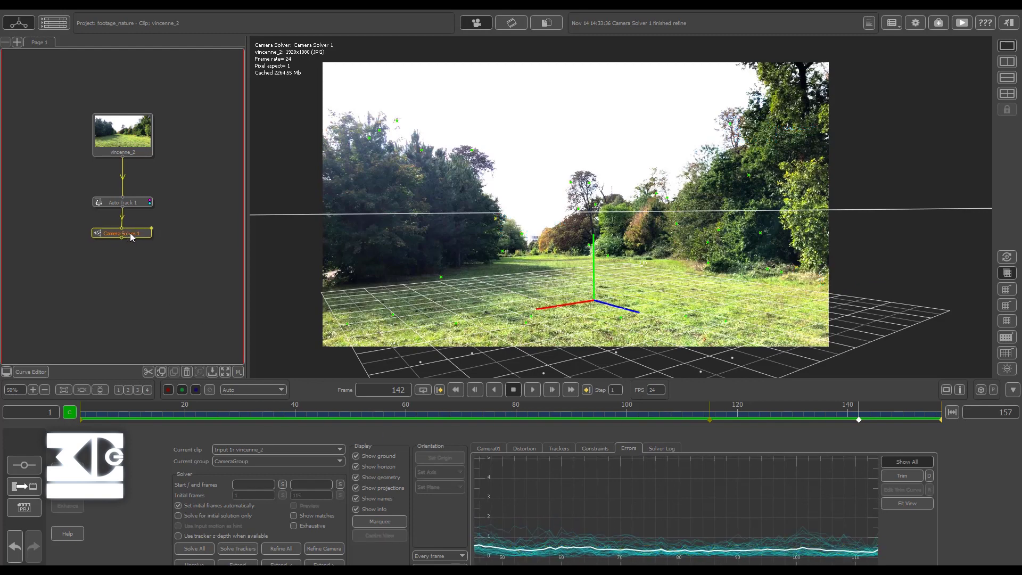
pyautogui.rightClick(130, 235)
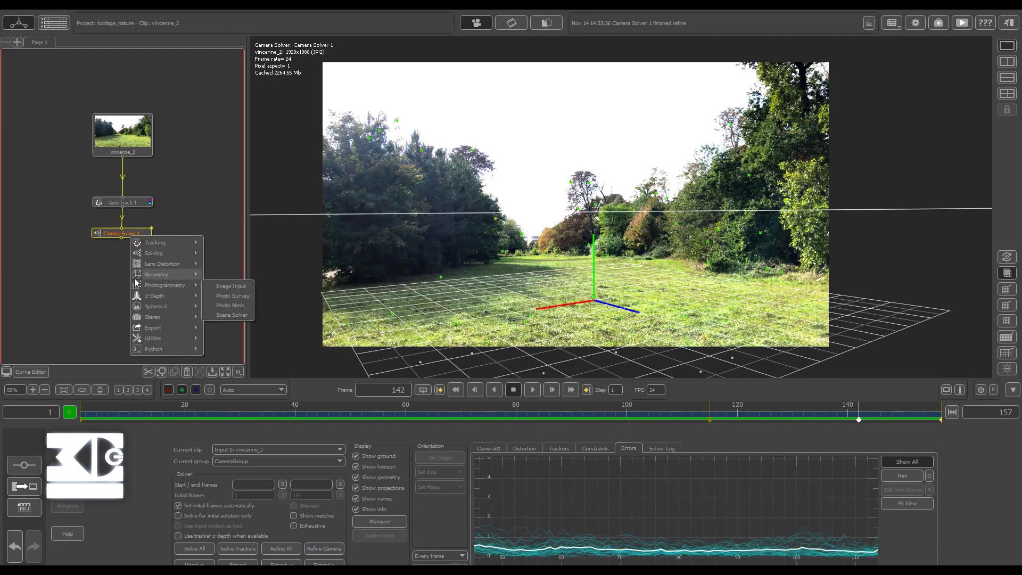
pyautogui.moveTo(160, 338)
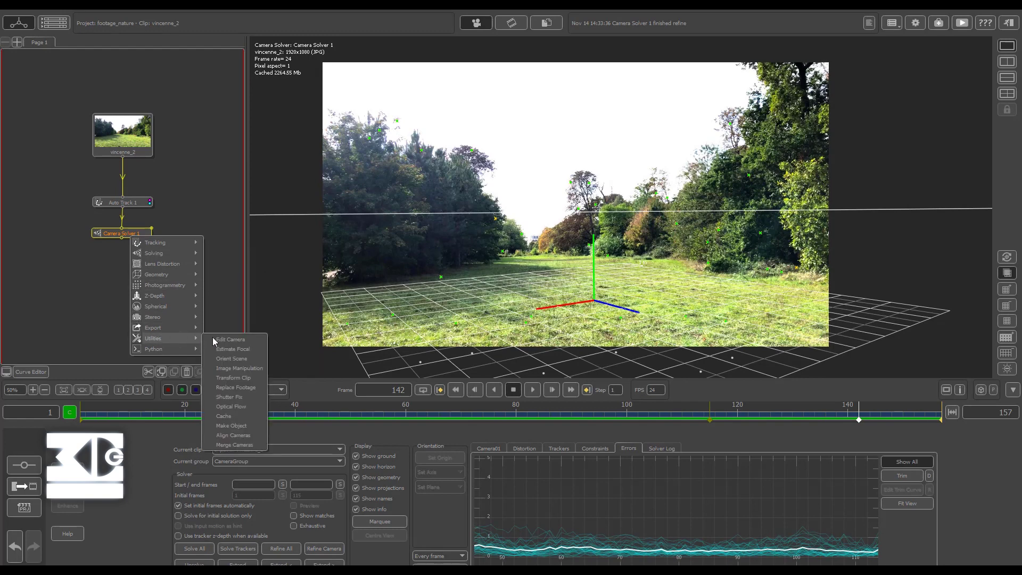
pyautogui.click(238, 357)
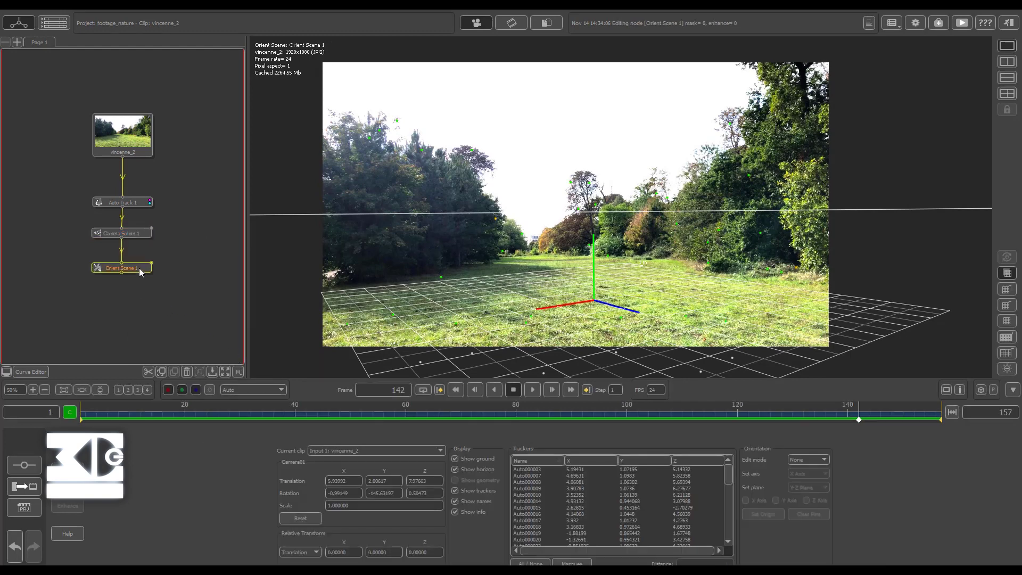
# Show the camera and perspective views side by side, inspect the point cloud against the ground grid, and move the Orient Scene node closer to the solver.
pyautogui.click(1011, 63)
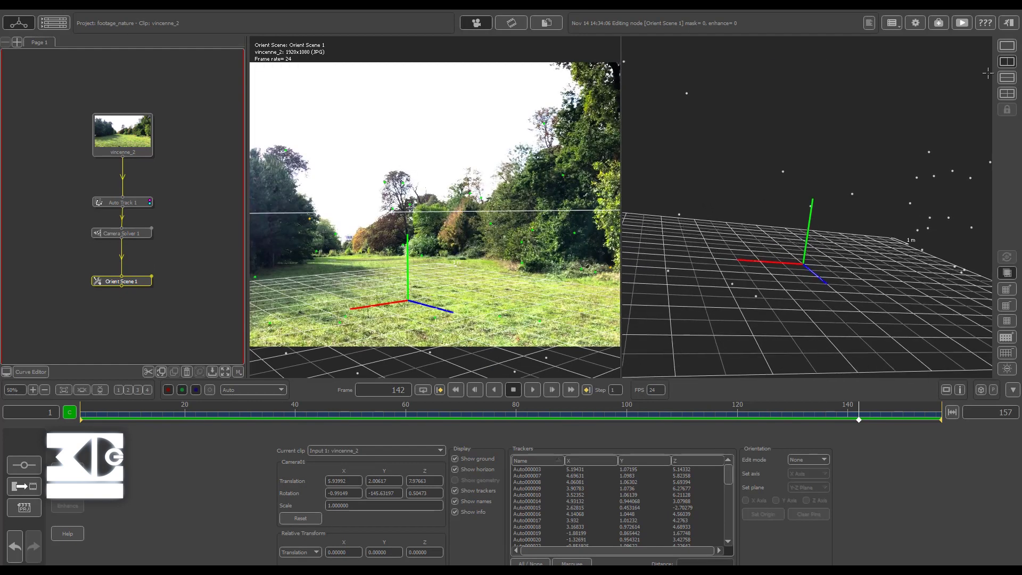
pyautogui.moveTo(767, 133); pyautogui.dragTo(697, 252)
pyautogui.scroll(-6, 737, 167)
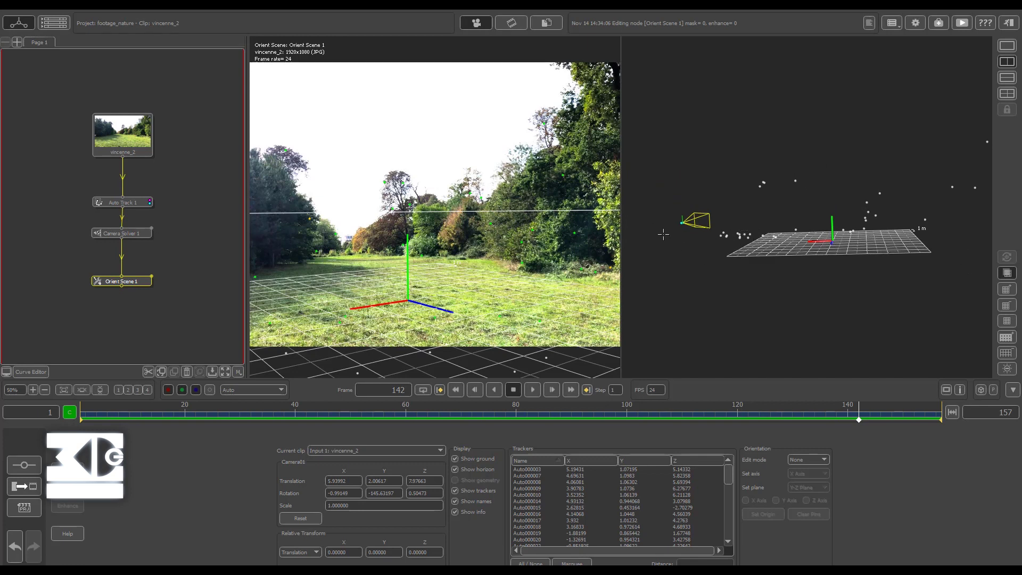
pyautogui.moveTo(726, 276); pyautogui.dragTo(854, 237)
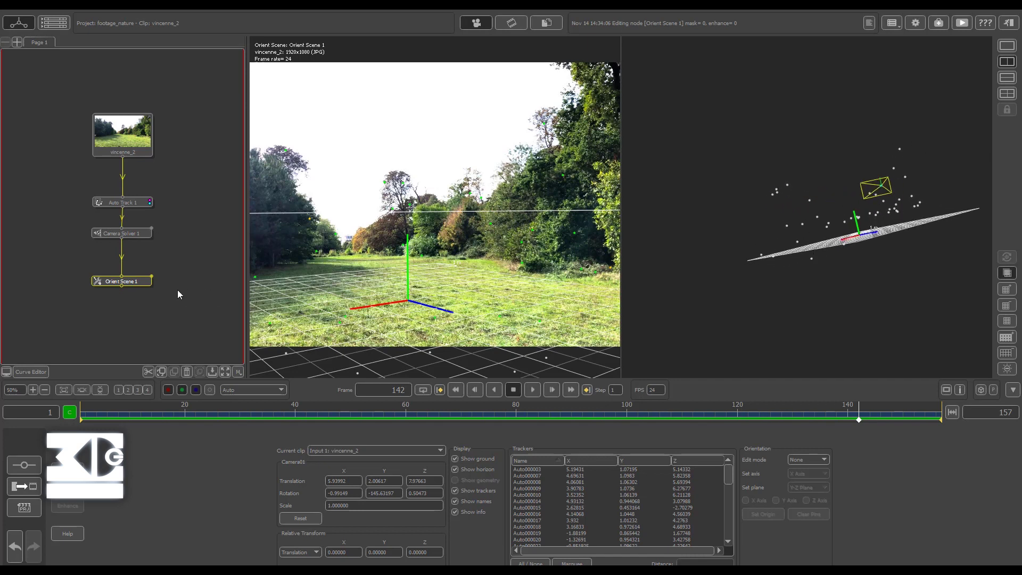
pyautogui.moveTo(132, 278); pyautogui.dragTo(133, 268)
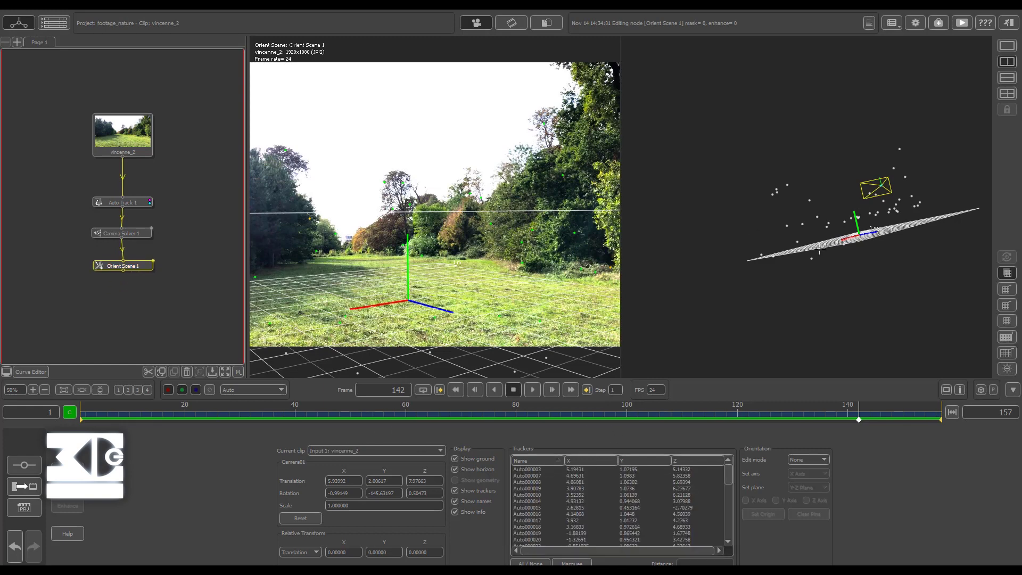
pyautogui.moveTo(725, 277); pyautogui.dragTo(721, 352)
# Translate the scene along Y and Z to align the ground grid, bringing the camera's translation to about Y 1.28 and Z 7.60.
pyautogui.click(798, 464)
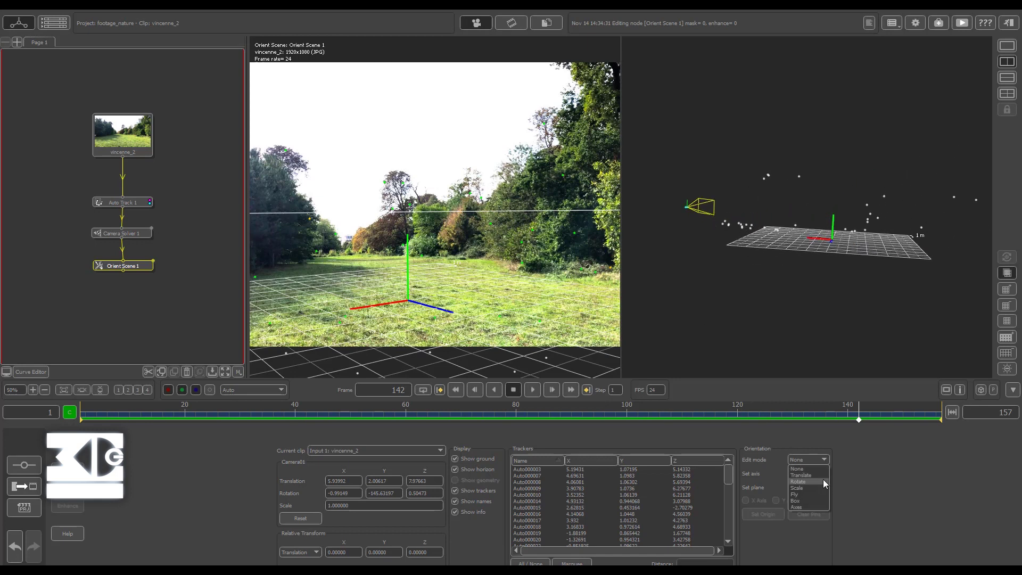
pyautogui.click(803, 475)
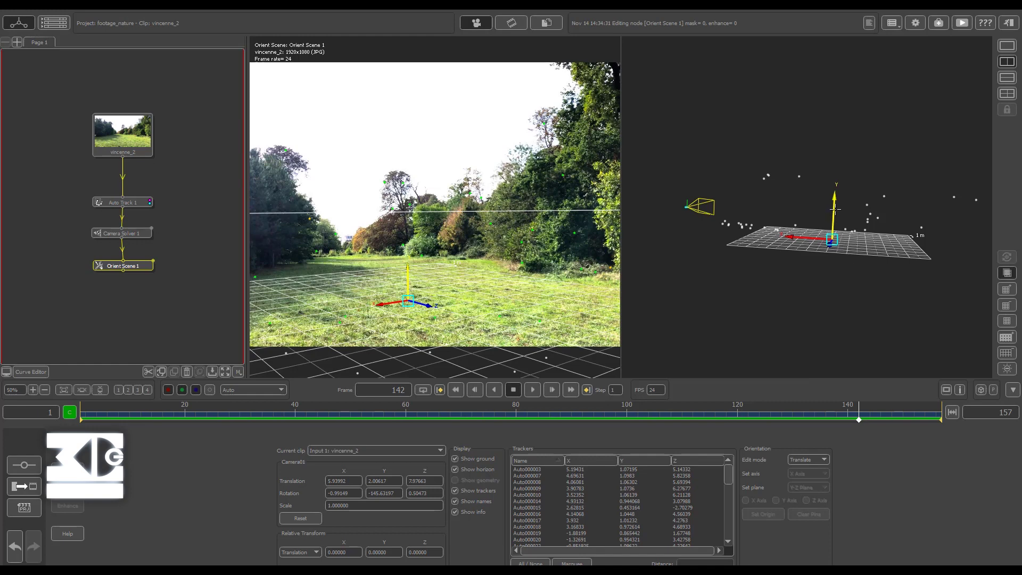
pyautogui.moveTo(835, 208); pyautogui.dragTo(835, 197)
pyautogui.moveTo(777, 256); pyautogui.dragTo(725, 265)
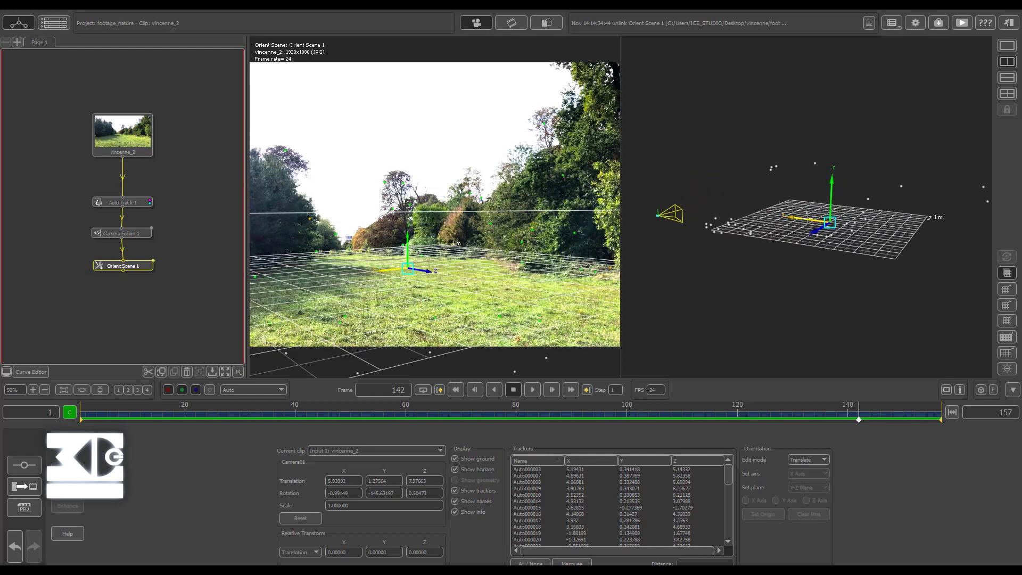
pyautogui.moveTo(817, 227); pyautogui.dragTo(816, 225)
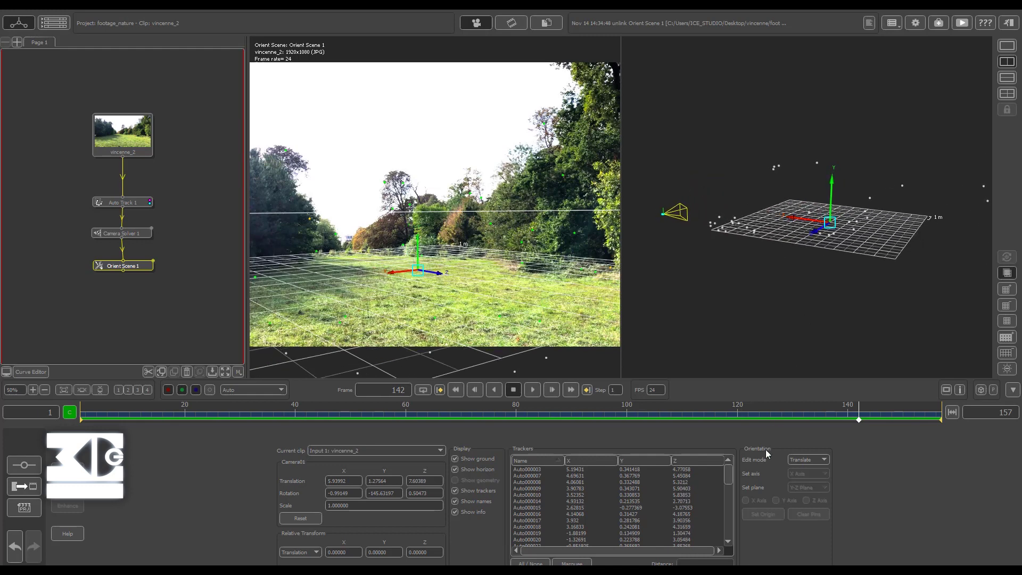
# Rotate the scene about its Y axis to bring the camera's Y rotation to about -174.61.
pyautogui.click(806, 459)
pyautogui.click(806, 481)
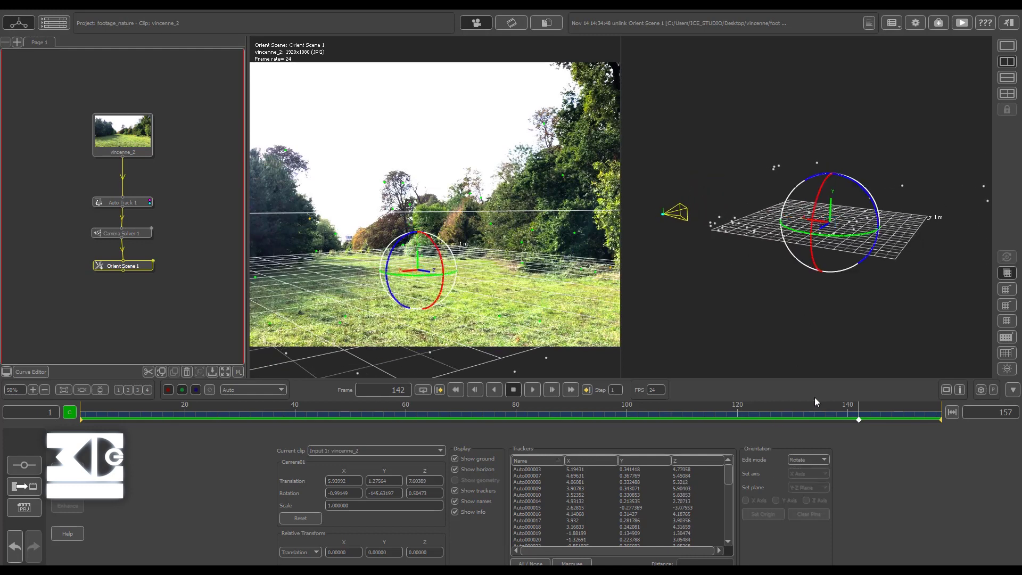
pyautogui.moveTo(844, 236); pyautogui.dragTo(814, 236)
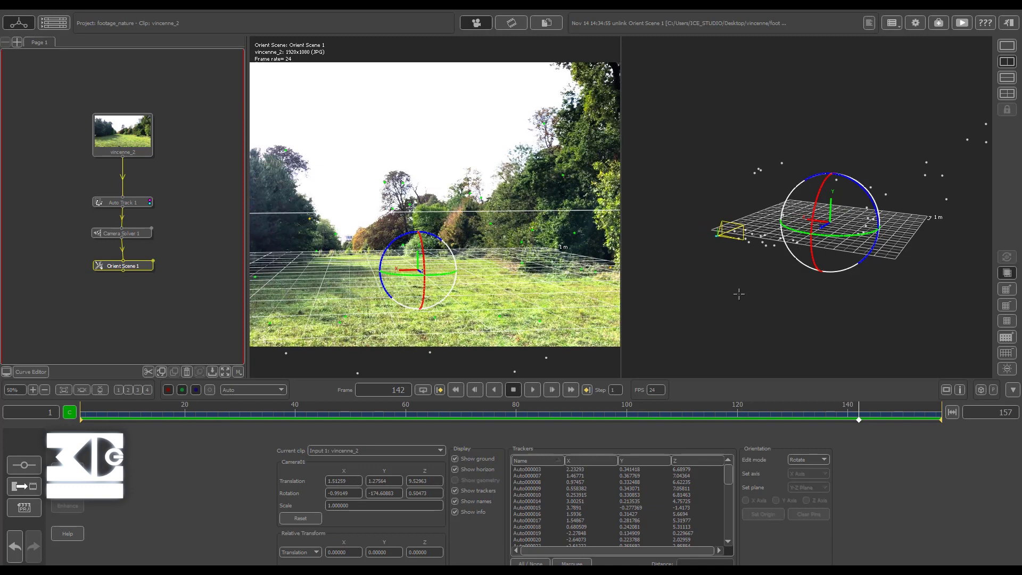
# Translate the scene along its Z and Y axes to line the tracker points up with the ground grid.
pyautogui.moveTo(739, 294); pyautogui.dragTo(665, 266, button='middle')
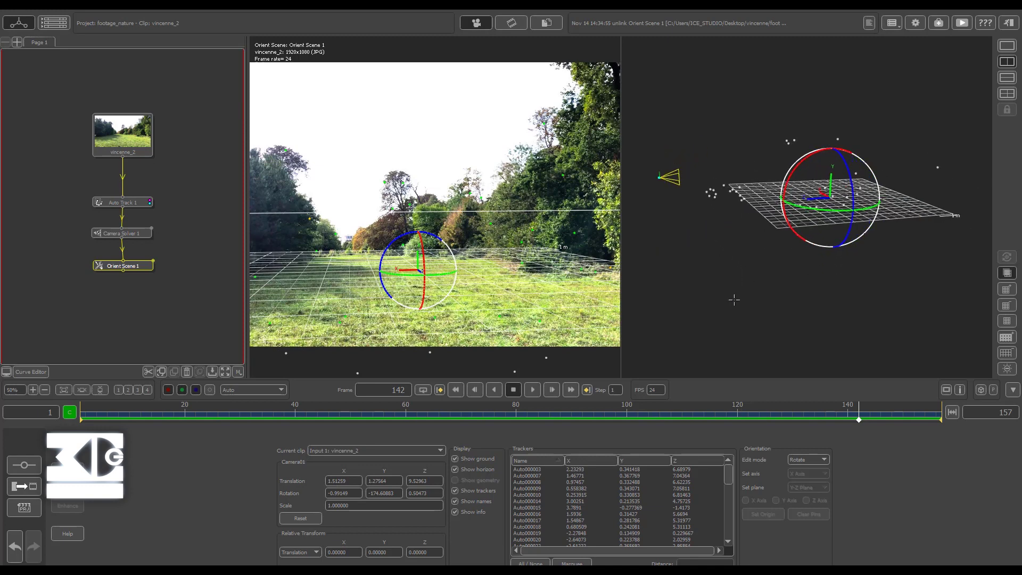
pyautogui.click(808, 458)
pyautogui.click(806, 471)
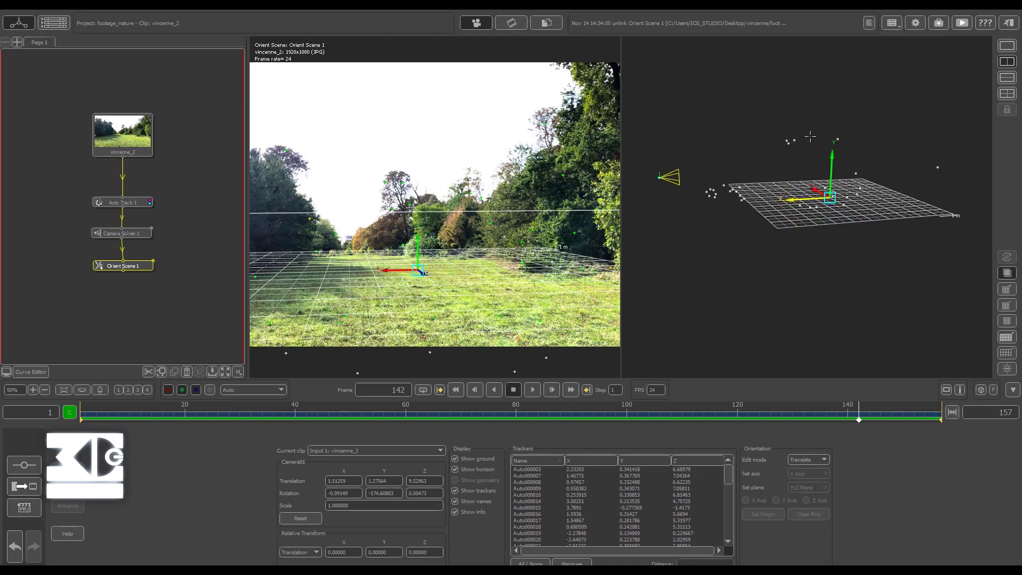
pyautogui.moveTo(789, 201); pyautogui.dragTo(757, 193)
pyautogui.moveTo(684, 273); pyautogui.dragTo(697, 242, button='middle')
pyautogui.moveTo(832, 136); pyautogui.dragTo(831, 140)
pyautogui.moveTo(830, 234); pyautogui.dragTo(730, 234, button='middle')
pyautogui.moveTo(911, 180); pyautogui.dragTo(910, 186)
pyautogui.moveTo(793, 250); pyautogui.dragTo(798, 272, button='middle')
# Rotate the scene about its X axis to level the ground points, bringing the camera's X rotation to about -3.13.
pyautogui.click(808, 459)
pyautogui.click(806, 480)
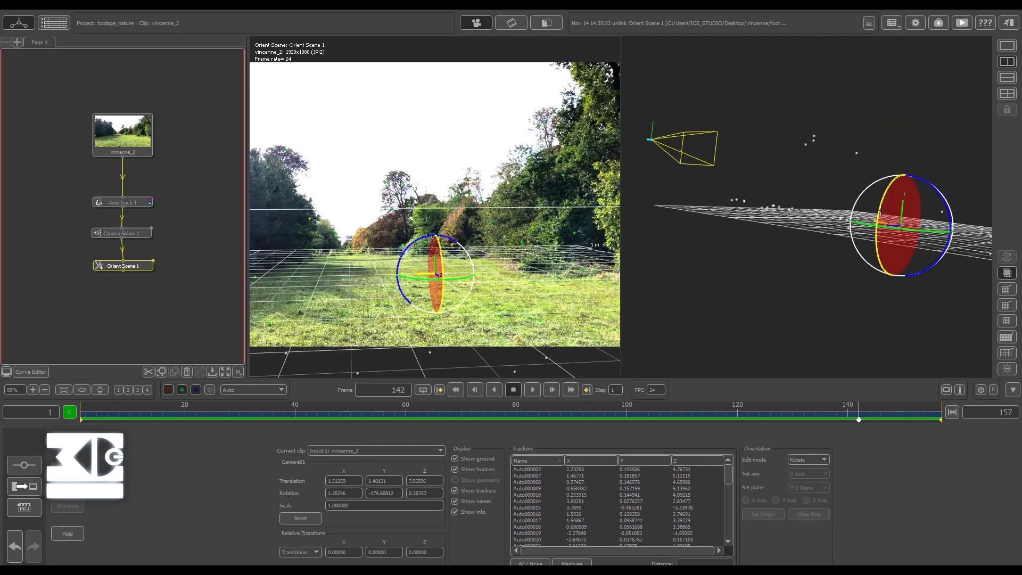
pyautogui.moveTo(886, 194); pyautogui.dragTo(879, 217)
pyautogui.moveTo(793, 273); pyautogui.dragTo(816, 275, button='middle')
pyautogui.moveTo(887, 202); pyautogui.dragTo(886, 212)
# Translate the scene slightly along Y to seat the ground trackers on the grid plane.
pyautogui.click(808, 459)
pyautogui.click(806, 473)
pyautogui.moveTo(901, 171); pyautogui.dragTo(901, 176)
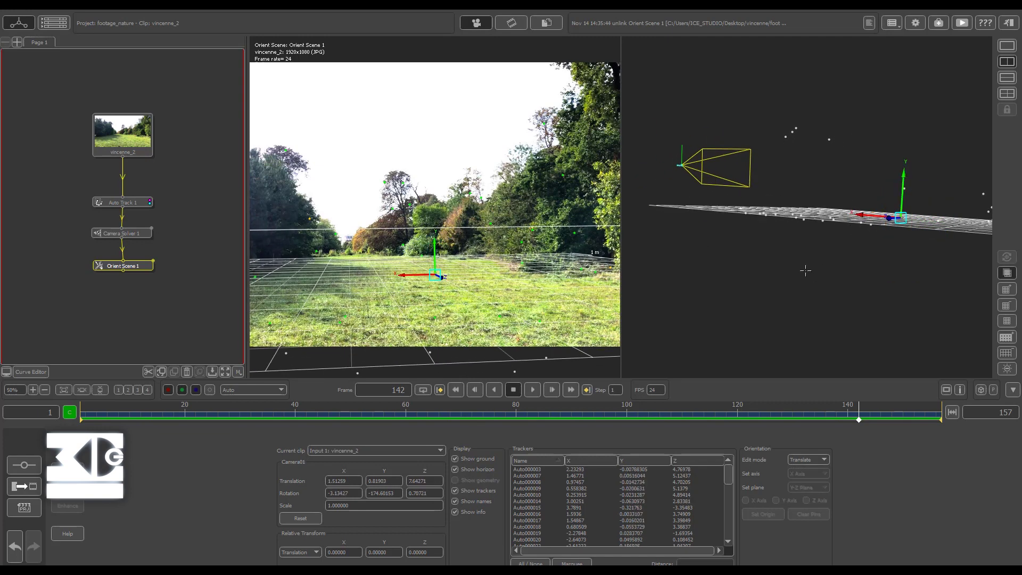
pyautogui.moveTo(744, 288); pyautogui.dragTo(767, 287, button='middle')
pyautogui.moveTo(891, 196); pyautogui.dragTo(891, 194)
pyautogui.moveTo(830, 272)
pyautogui.mouseDown(button='middle')
pyautogui.moveTo(839, 261)
pyautogui.moveTo(837, 288)
pyautogui.mouseUp(button='middle')
# Show only the camera view and play the clip from the first frame to check the ground grid alignment.
pyautogui.click(1006, 46)
pyautogui.click(457, 390)
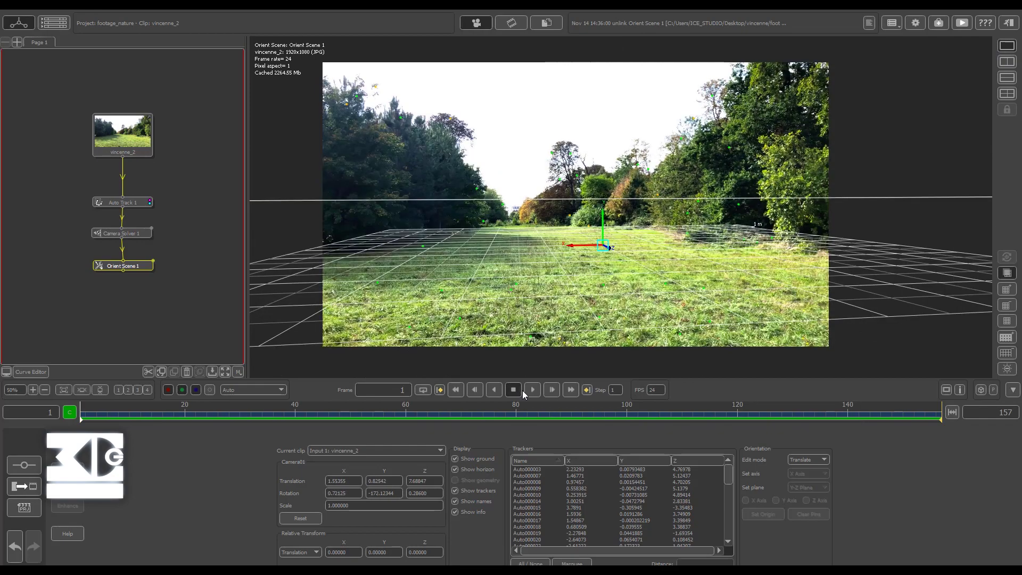
pyautogui.click(532, 389)
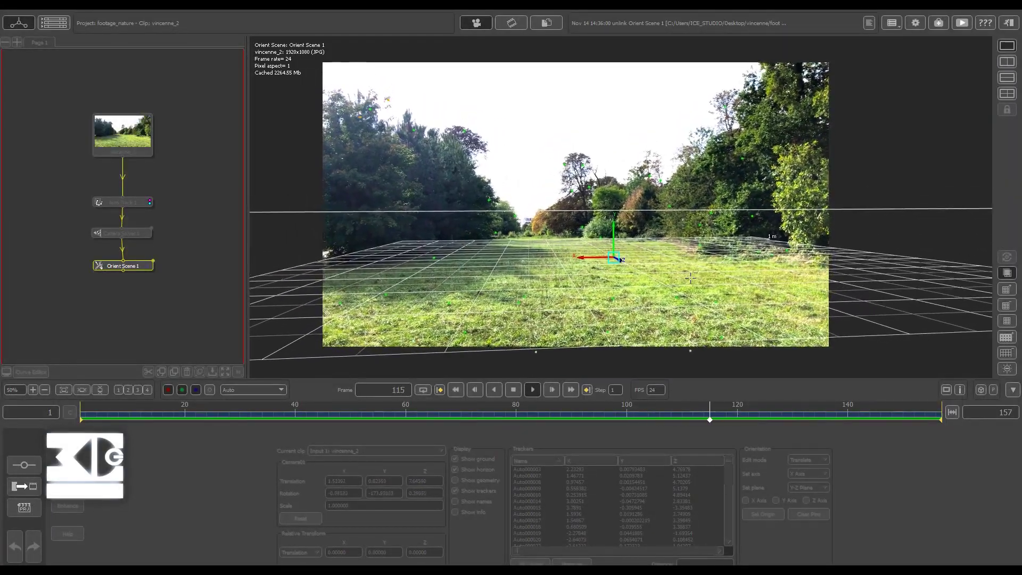
pyautogui.click(512, 393)
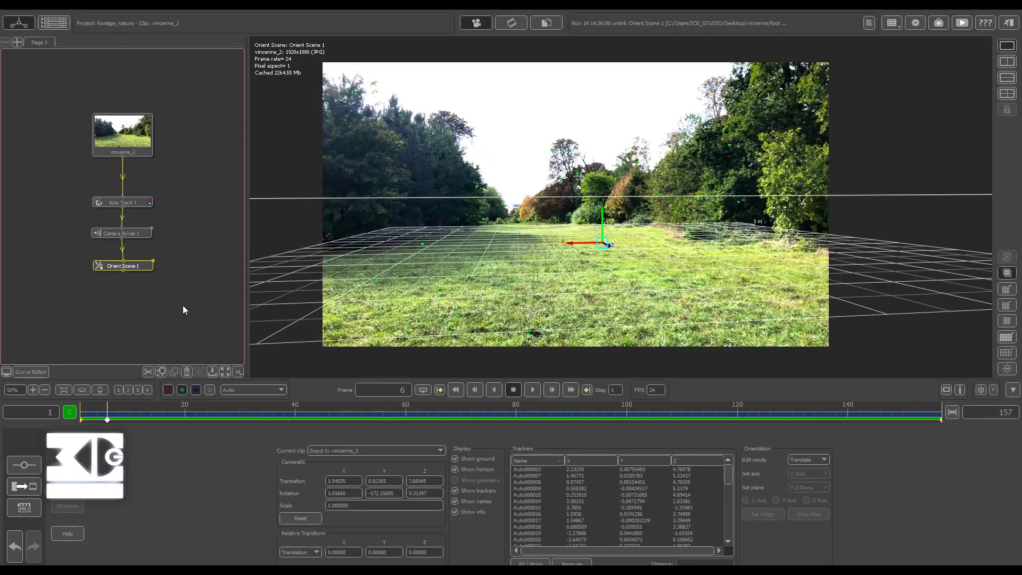
# Move the Orient Scene node closer to the Camera Solver and add a Test Object node after it.
pyautogui.moveTo(128, 267); pyautogui.dragTo(127, 261)
pyautogui.rightClick(127, 263)
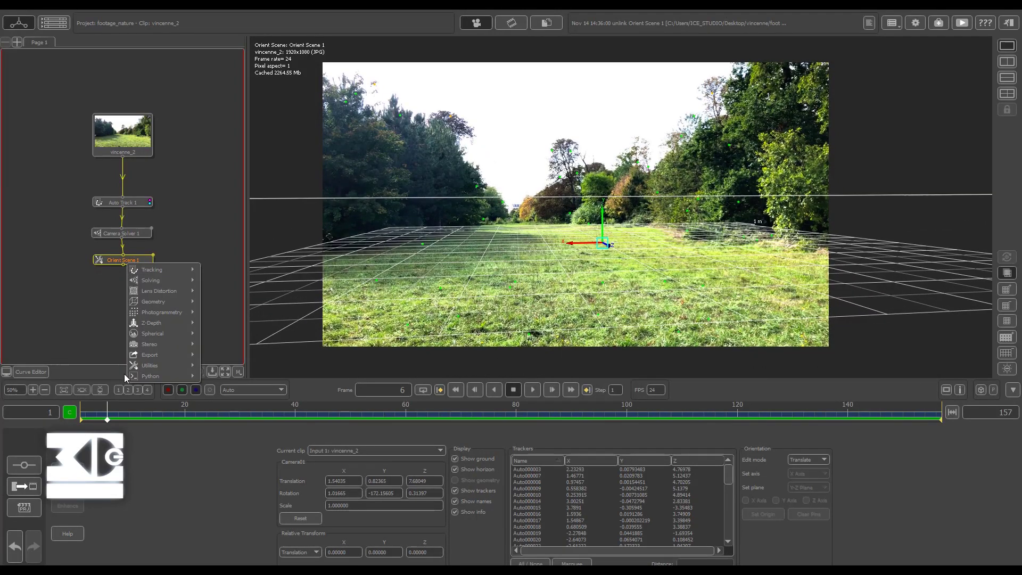
pyautogui.moveTo(154, 367)
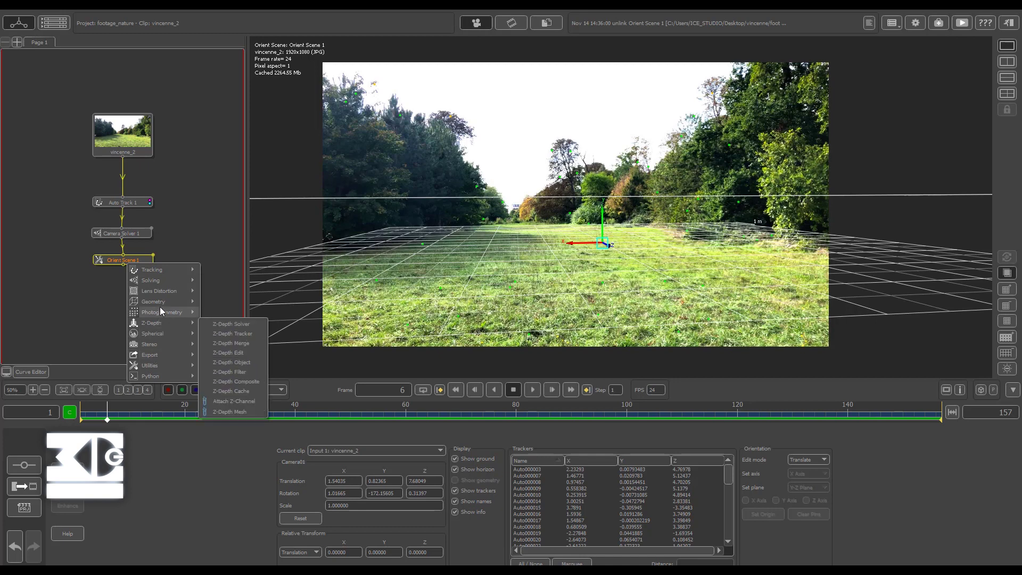
pyautogui.moveTo(176, 302)
pyautogui.click(222, 302)
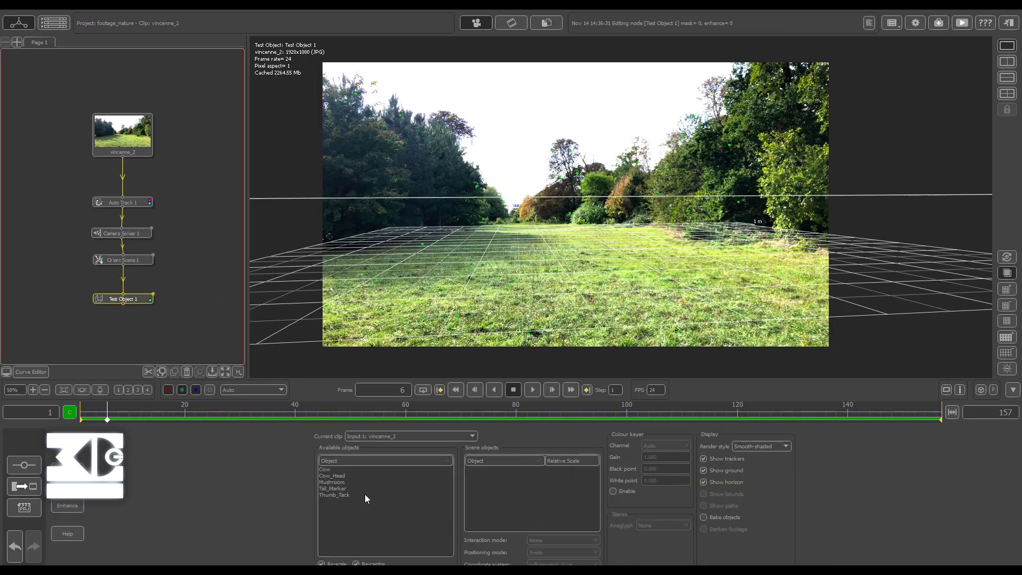
# Add a Mushroom to the scene, set its interaction mode to Place at selected feature, and place it on a grass tracker near the centre.
pyautogui.click(339, 483)
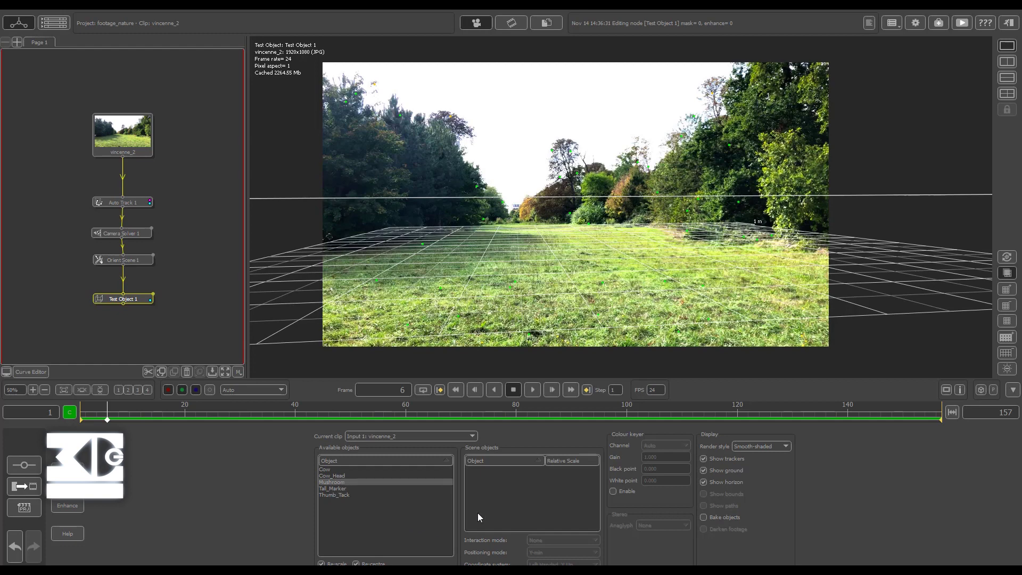
pyautogui.moveTo(340, 482); pyautogui.dragTo(505, 482)
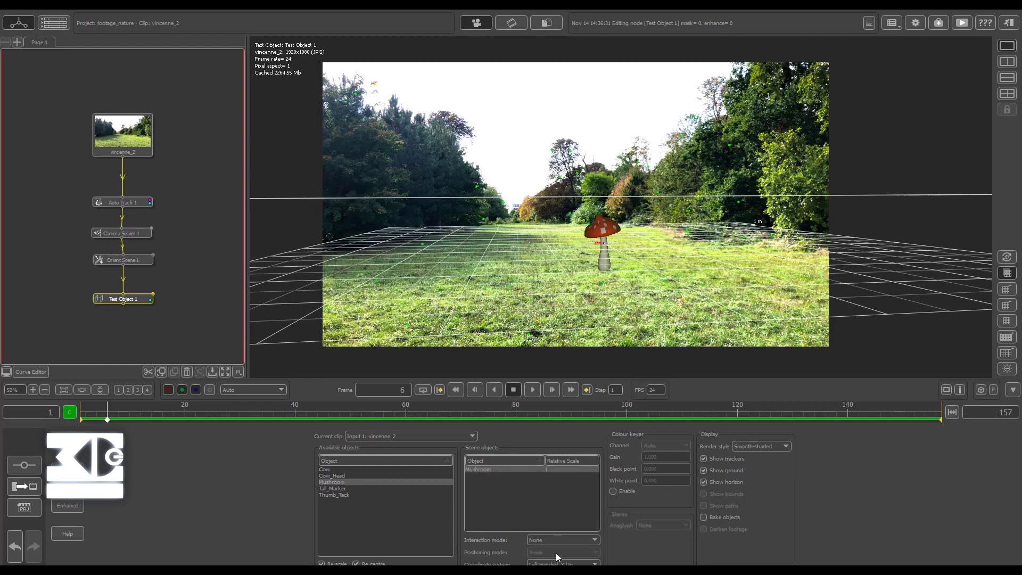
pyautogui.click(562, 541)
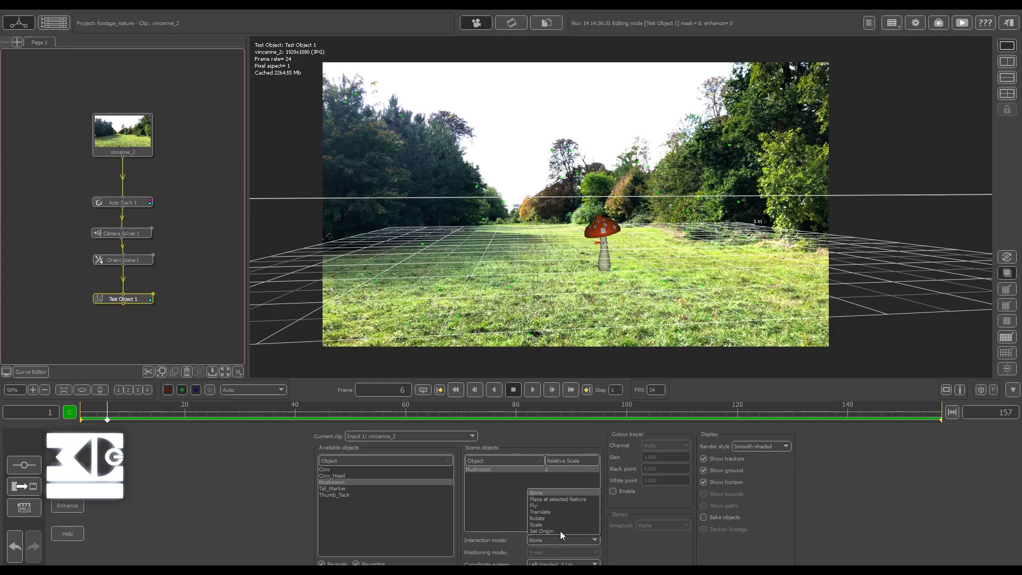
pyautogui.click(562, 500)
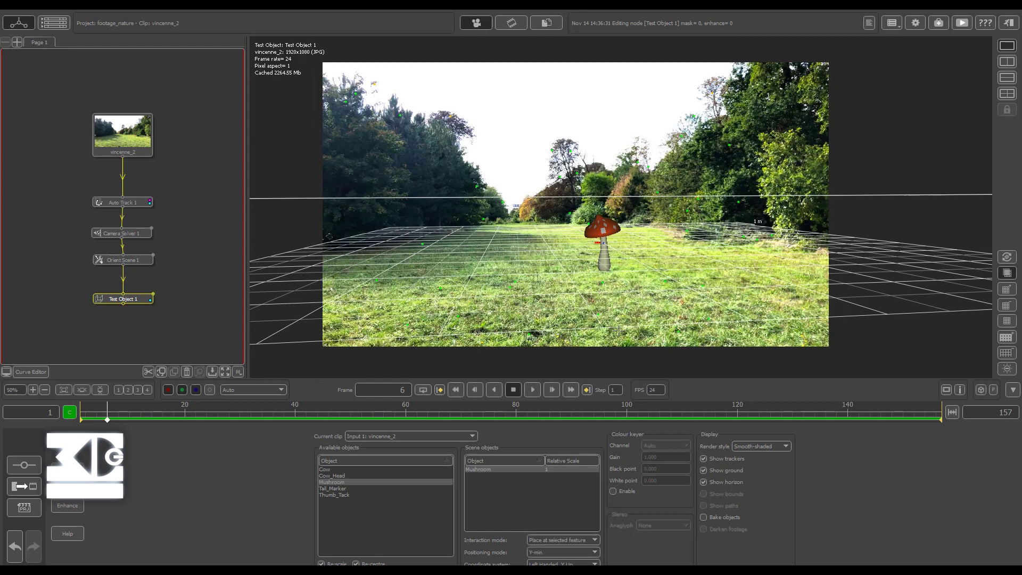
pyautogui.click(602, 284)
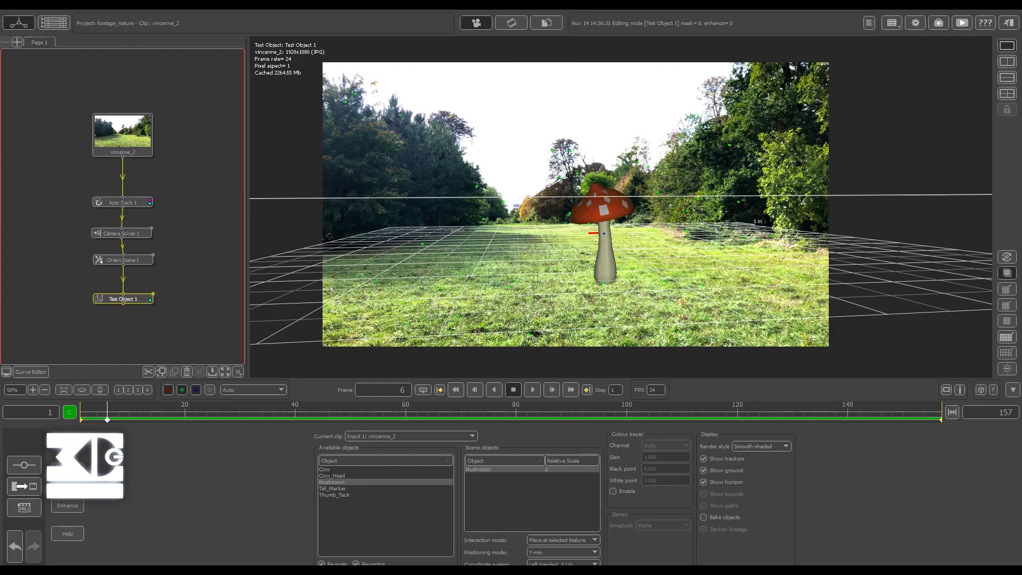
# Show the camera and perspective views side by side, add a second Mushroom, and place it on a grass tracker left of the first.
pyautogui.click(1007, 63)
pyautogui.moveTo(738, 310); pyautogui.dragTo(760, 292, button='middle')
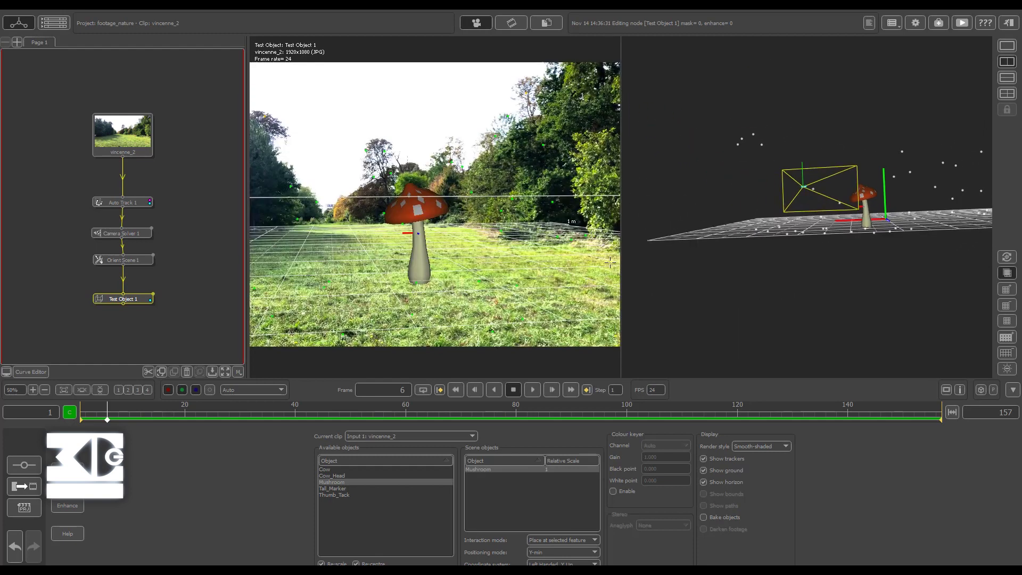
pyautogui.click(329, 484)
pyautogui.click(335, 483)
pyautogui.click(340, 572)
pyautogui.moveTo(379, 279); pyautogui.dragTo(516, 278, button='middle')
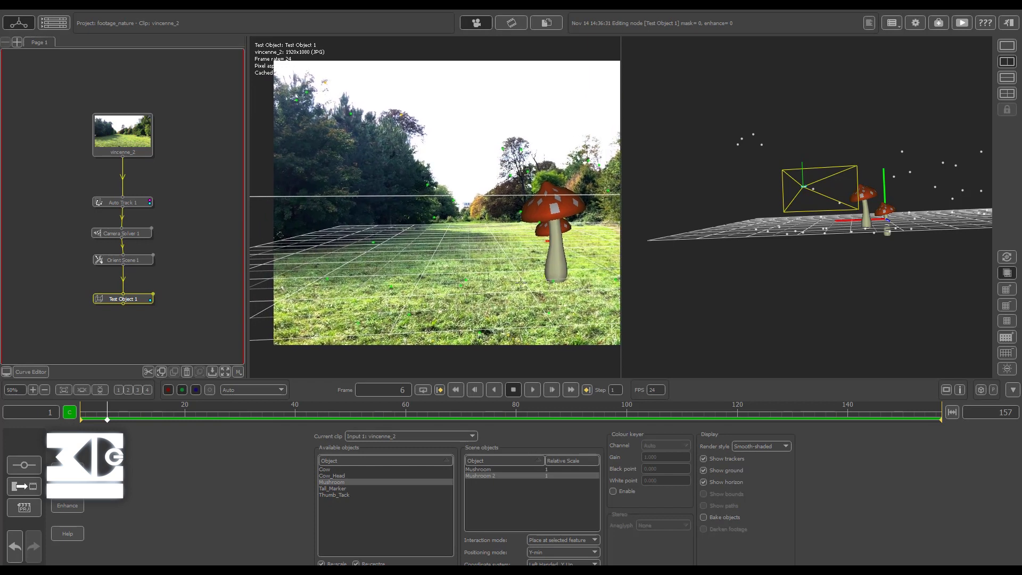
pyautogui.click(391, 287)
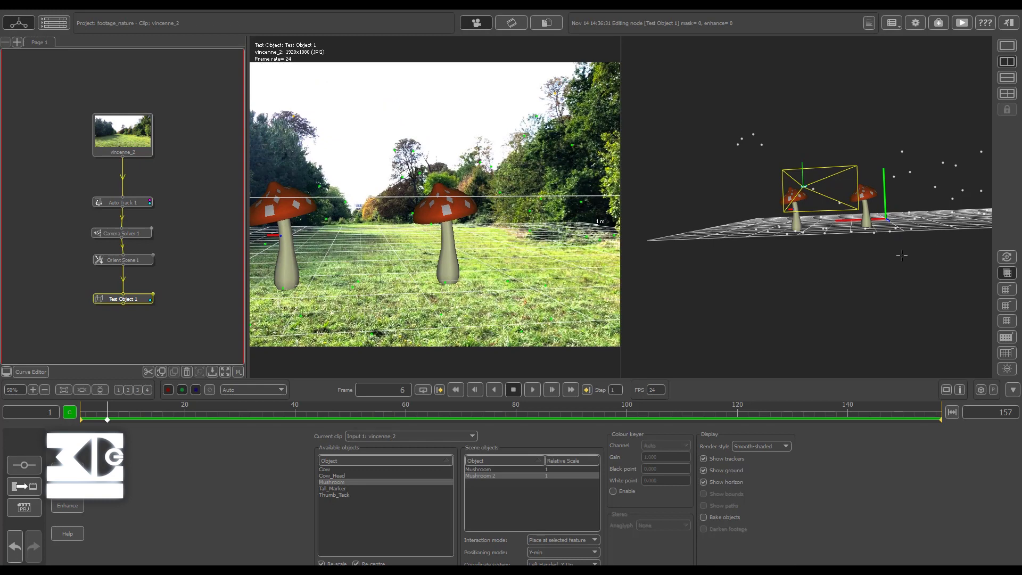
# Add a Cow_Head object and place it on a tracker by the trees right of the mushrooms.
pyautogui.moveTo(902, 255); pyautogui.dragTo(840, 251, button='middle')
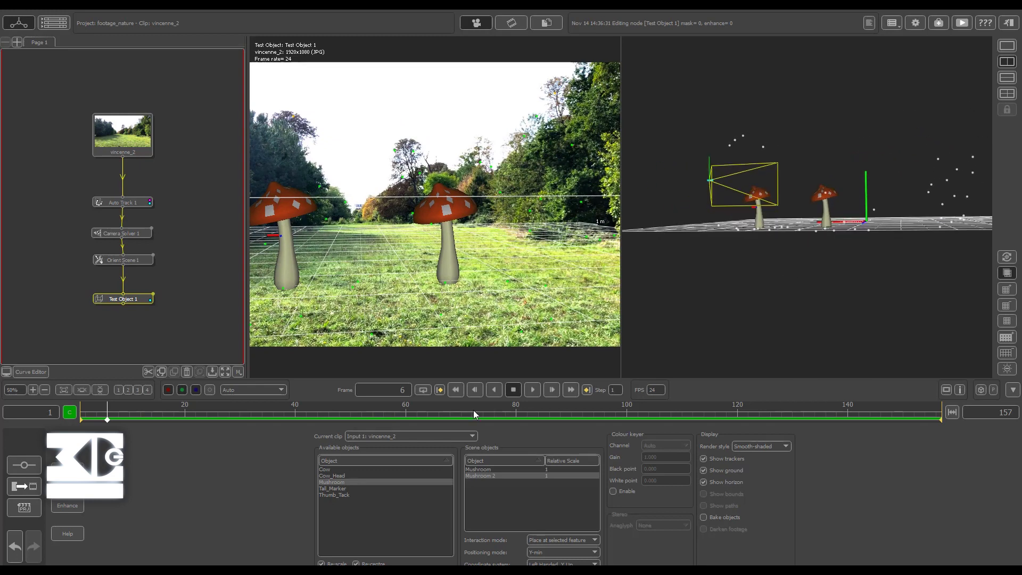
pyautogui.click(336, 481)
pyautogui.click(339, 475)
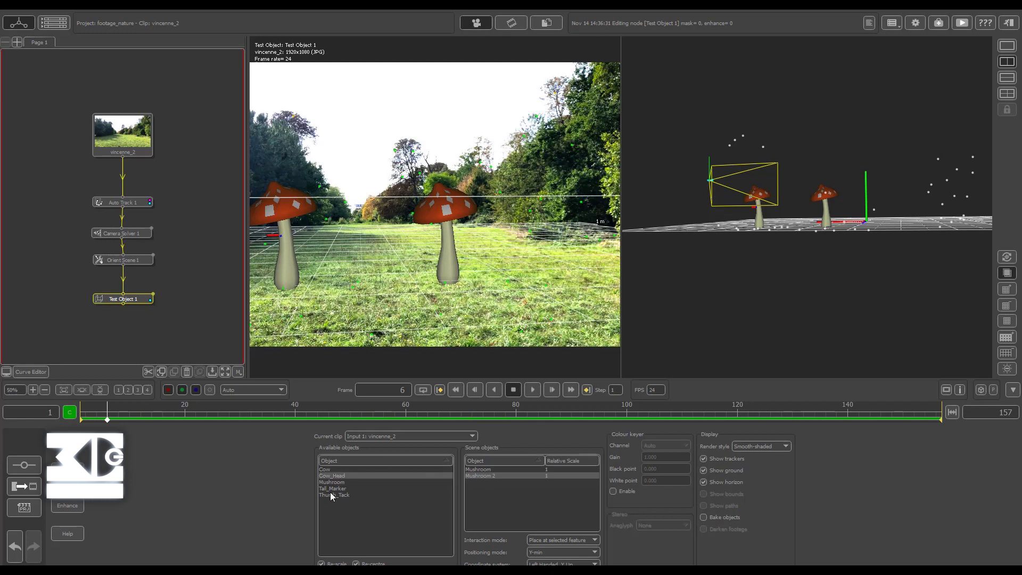
pyautogui.click(394, 571)
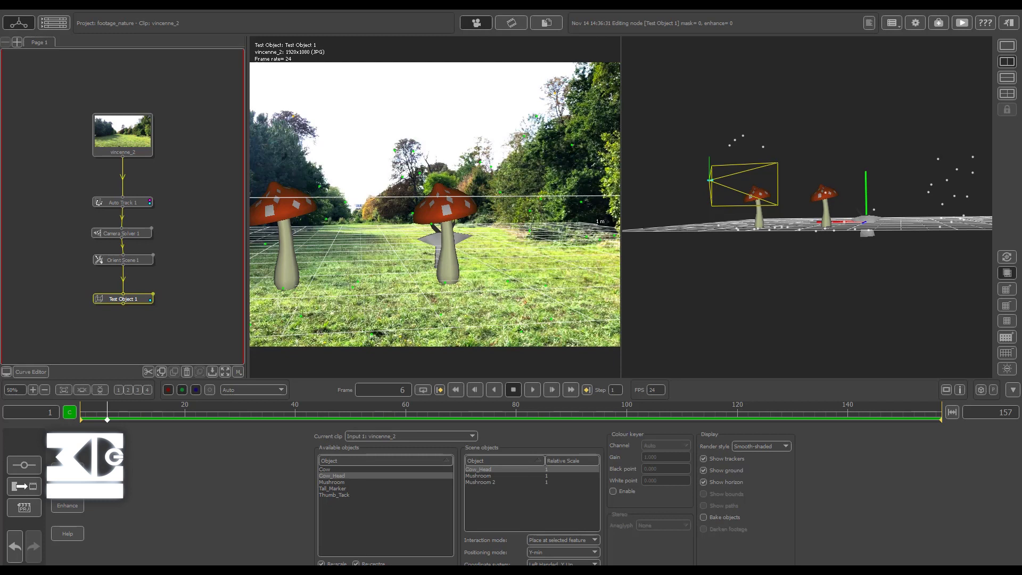
pyautogui.click(530, 230)
pyautogui.moveTo(477, 297); pyautogui.dragTo(514, 292, button='middle')
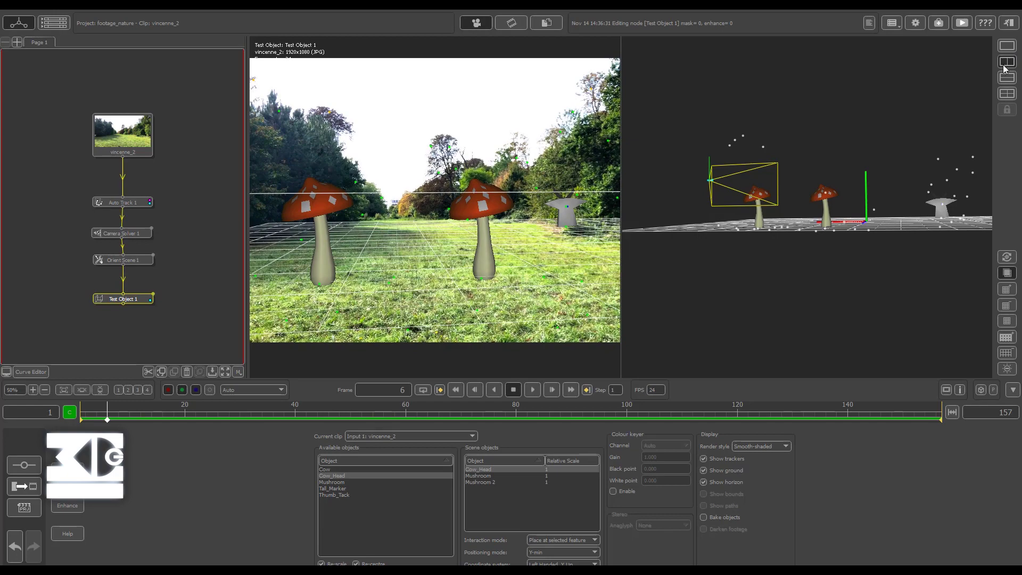
# Show only the camera view and play the clip from the first frame to check that the test objects stick to the footage.
pyautogui.click(1006, 46)
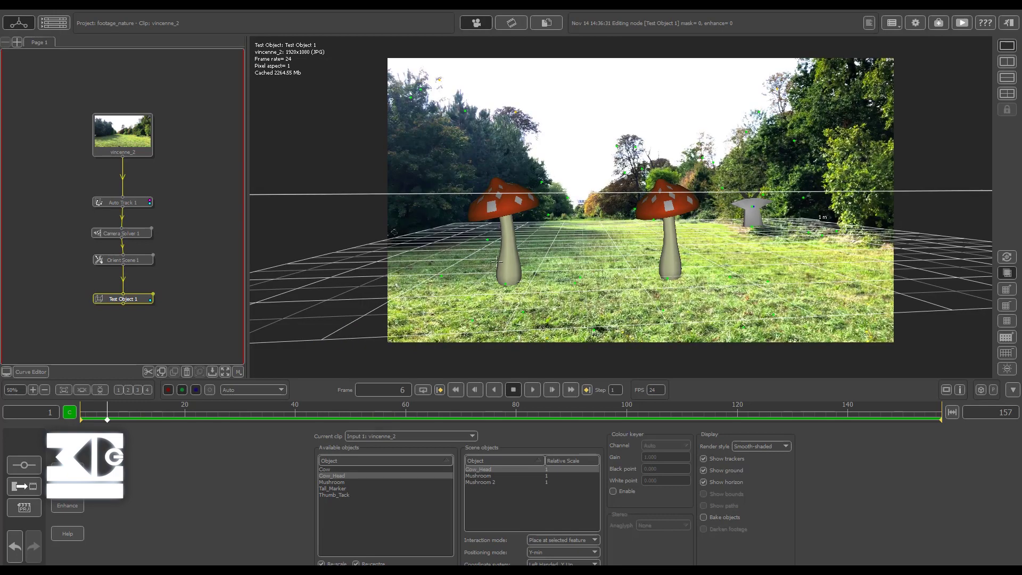
pyautogui.click(456, 392)
pyautogui.click(534, 391)
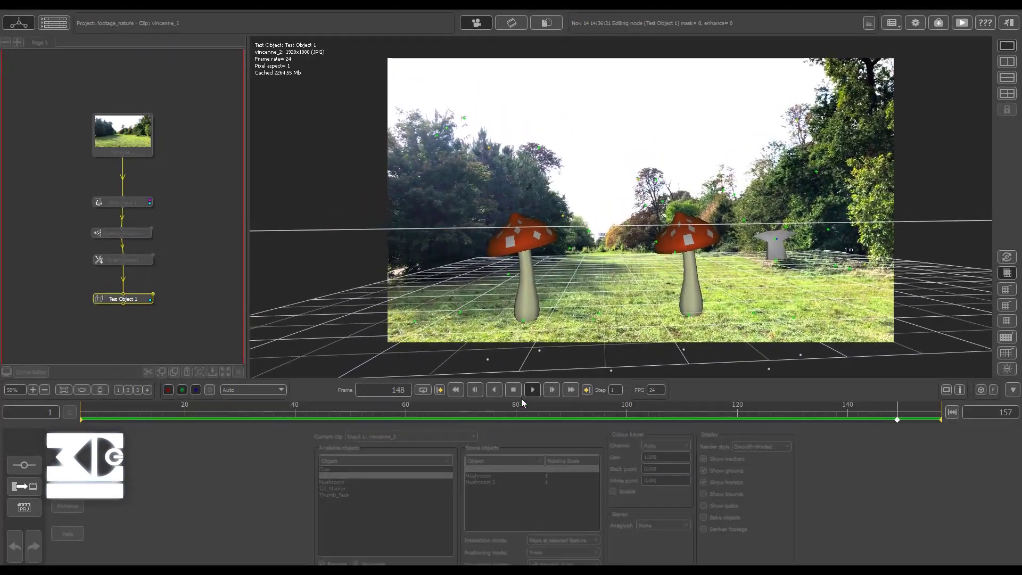
pyautogui.click(513, 390)
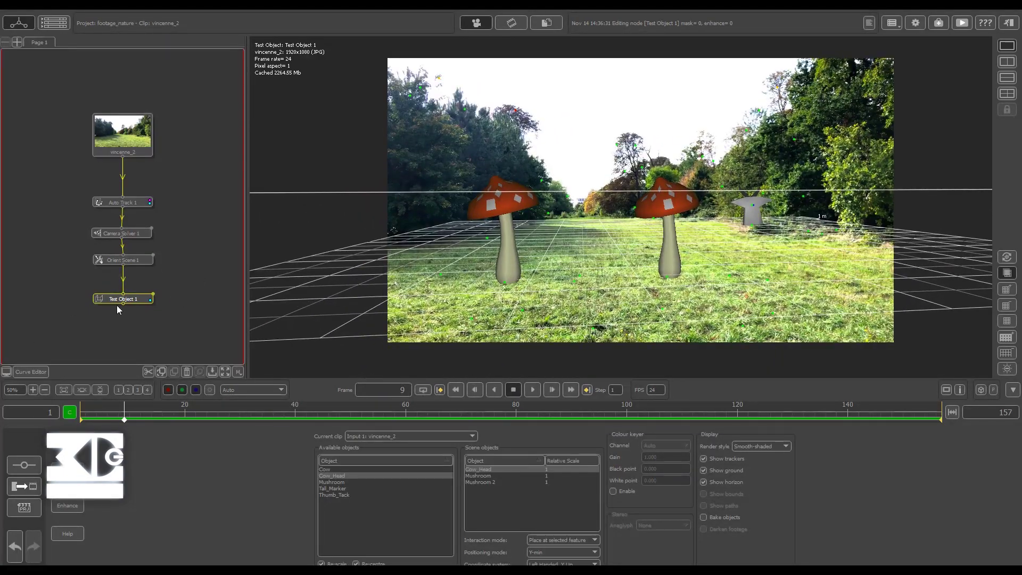
# Move the Test Object node closer to Orient Scene and add an Export node directly below it.
pyautogui.moveTo(117, 298); pyautogui.dragTo(119, 287)
pyautogui.rightClick(141, 289)
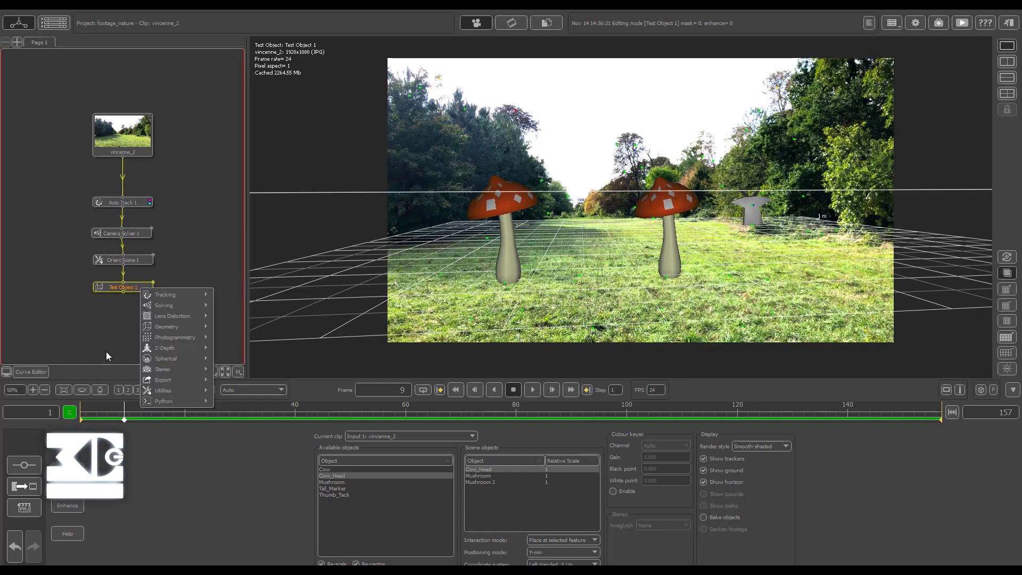
pyautogui.moveTo(171, 380)
pyautogui.click(233, 380)
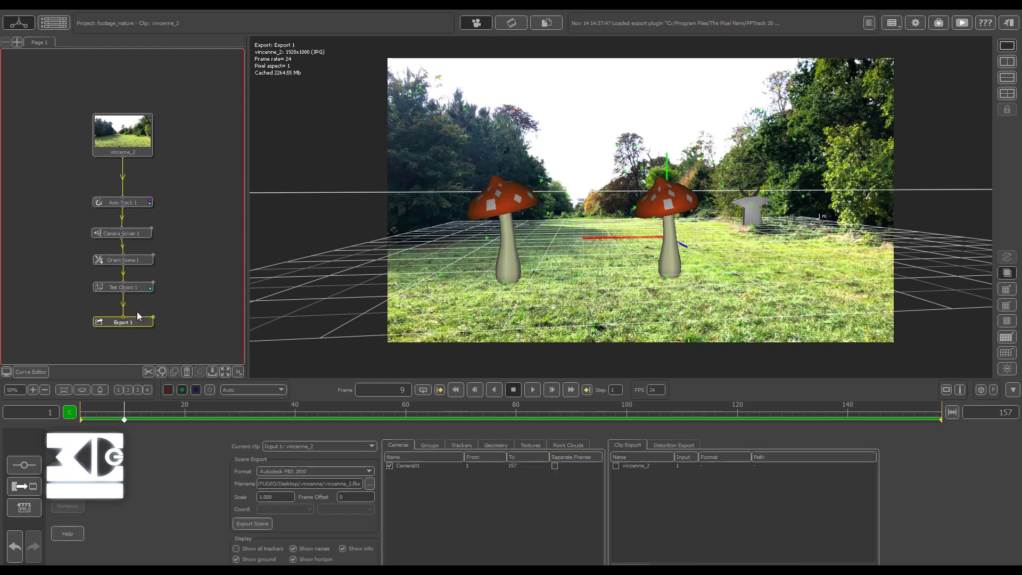
pyautogui.moveTo(137, 321); pyautogui.dragTo(137, 312)
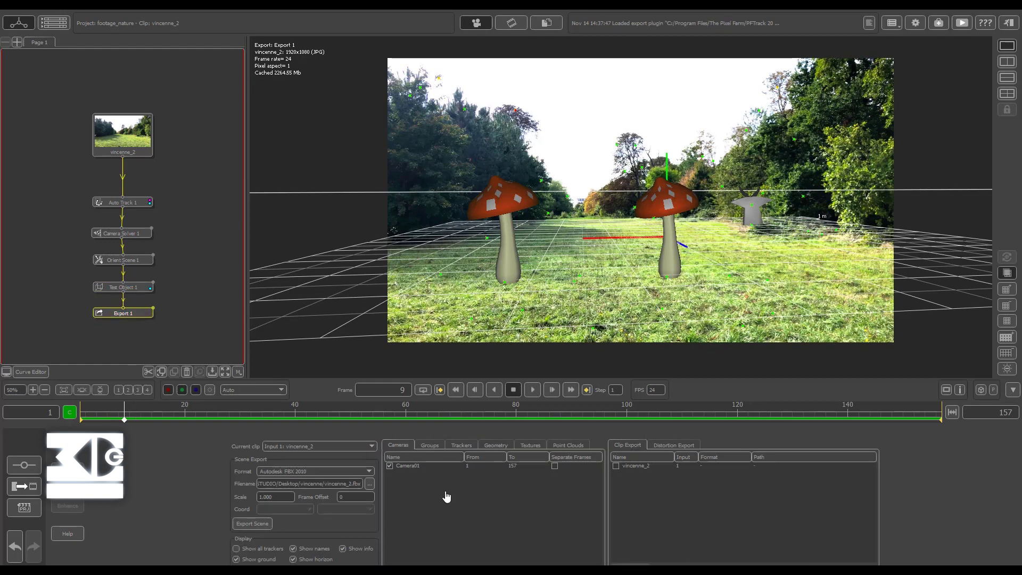
# Choose Autodesk FBX 2010 as the scene export format and review the trackers, geometry, textures and point clouds to export.
pyautogui.click(279, 471)
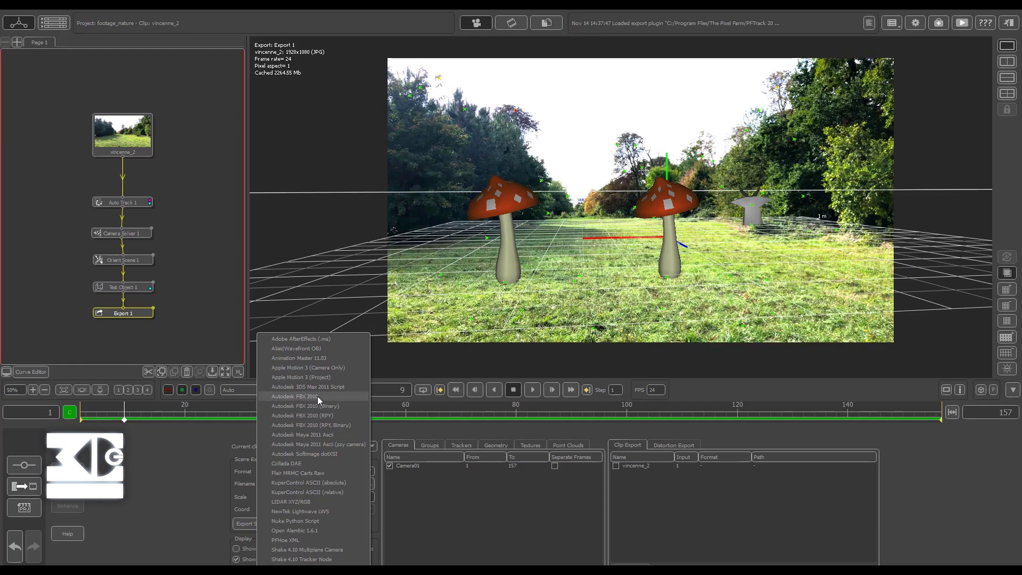
pyautogui.click(302, 397)
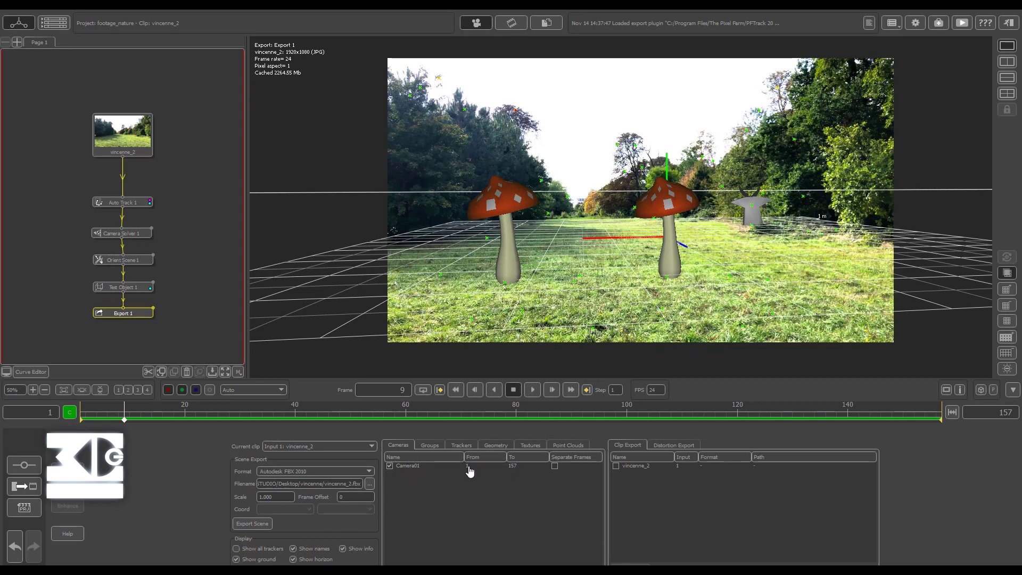
pyautogui.click(452, 446)
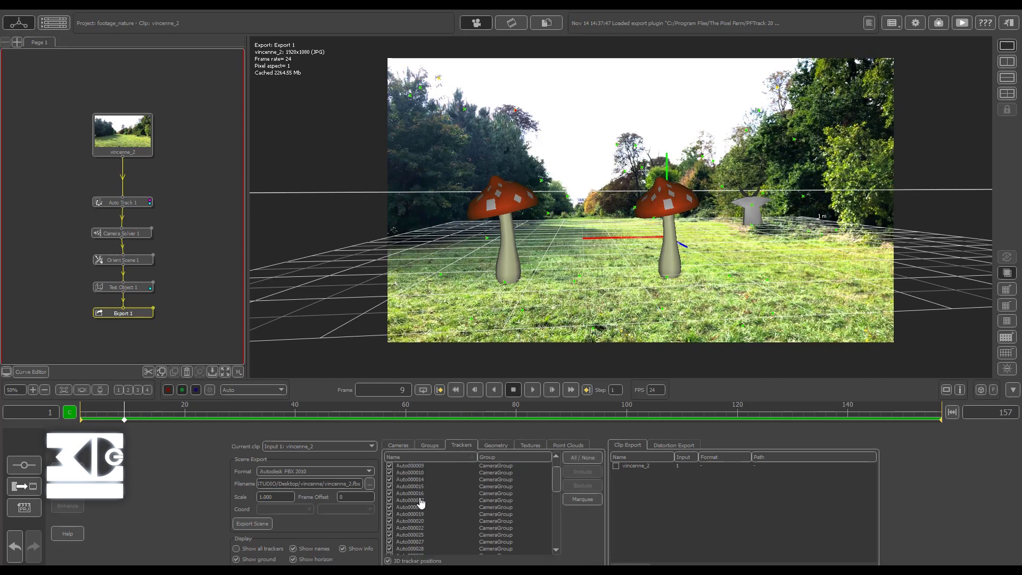
pyautogui.scroll(-4, 422, 499)
pyautogui.moveTo(554, 491); pyautogui.dragTo(553, 468)
pyautogui.click(496, 445)
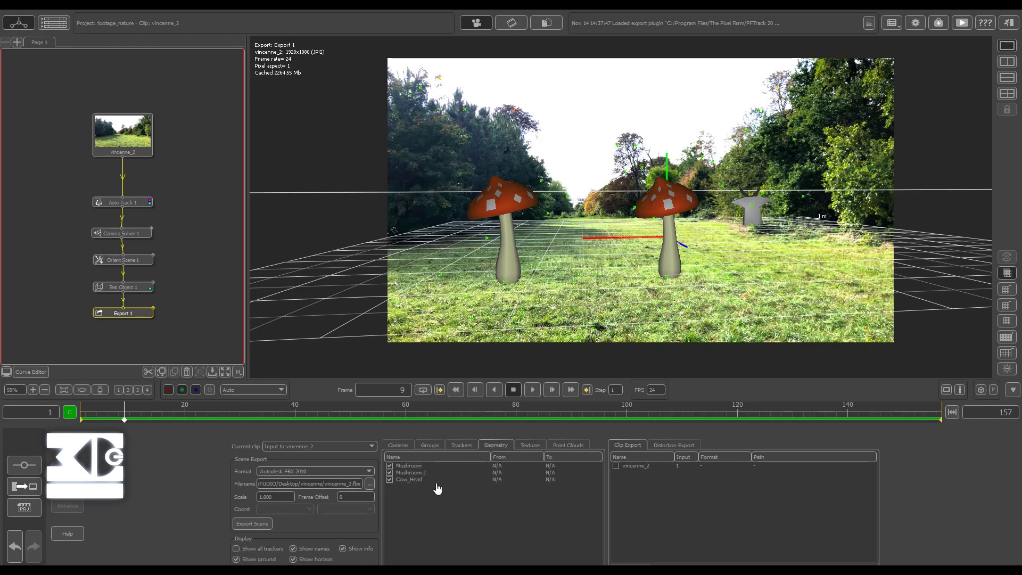
pyautogui.click(529, 446)
pyautogui.click(559, 446)
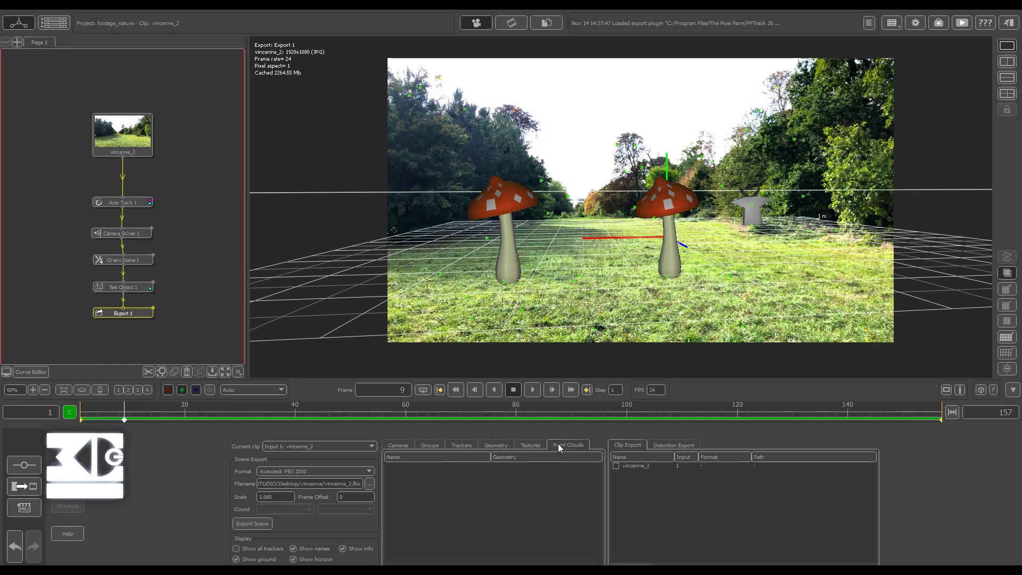
pyautogui.click(531, 446)
pyautogui.click(491, 446)
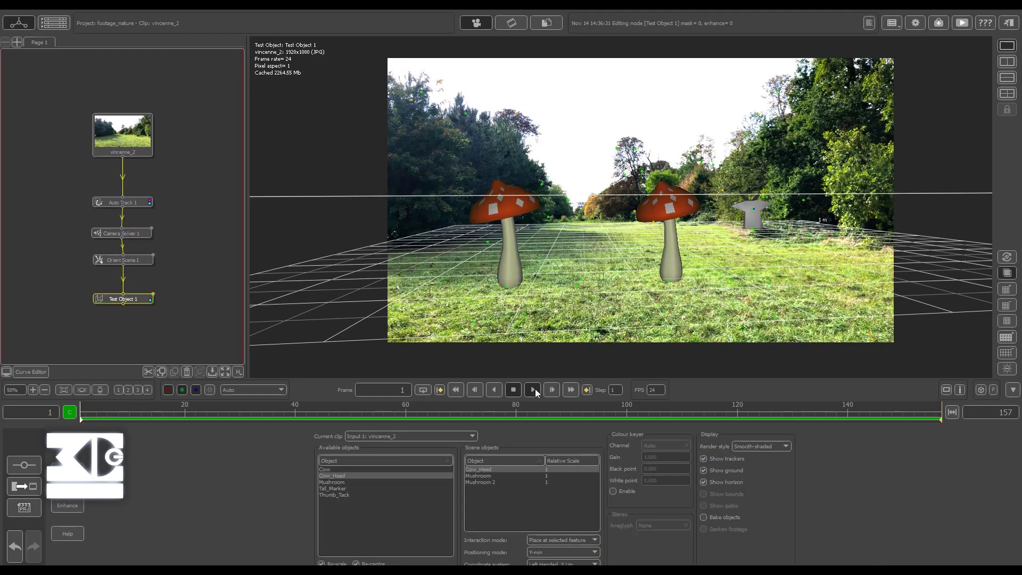
# Play the clip from frame 1 at the Test Object node to review the tracked mushrooms and cow head.
pyautogui.click(534, 389)
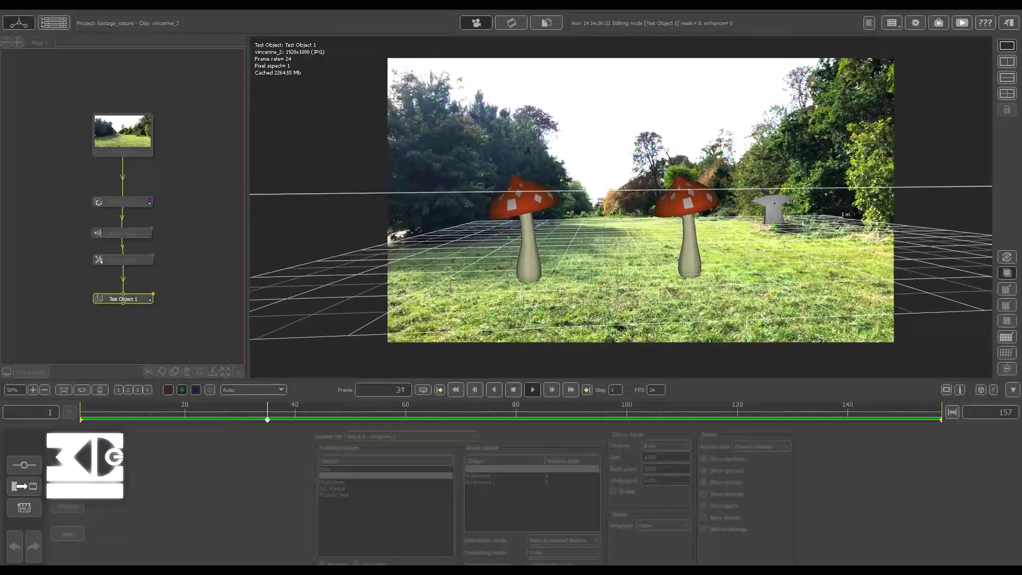